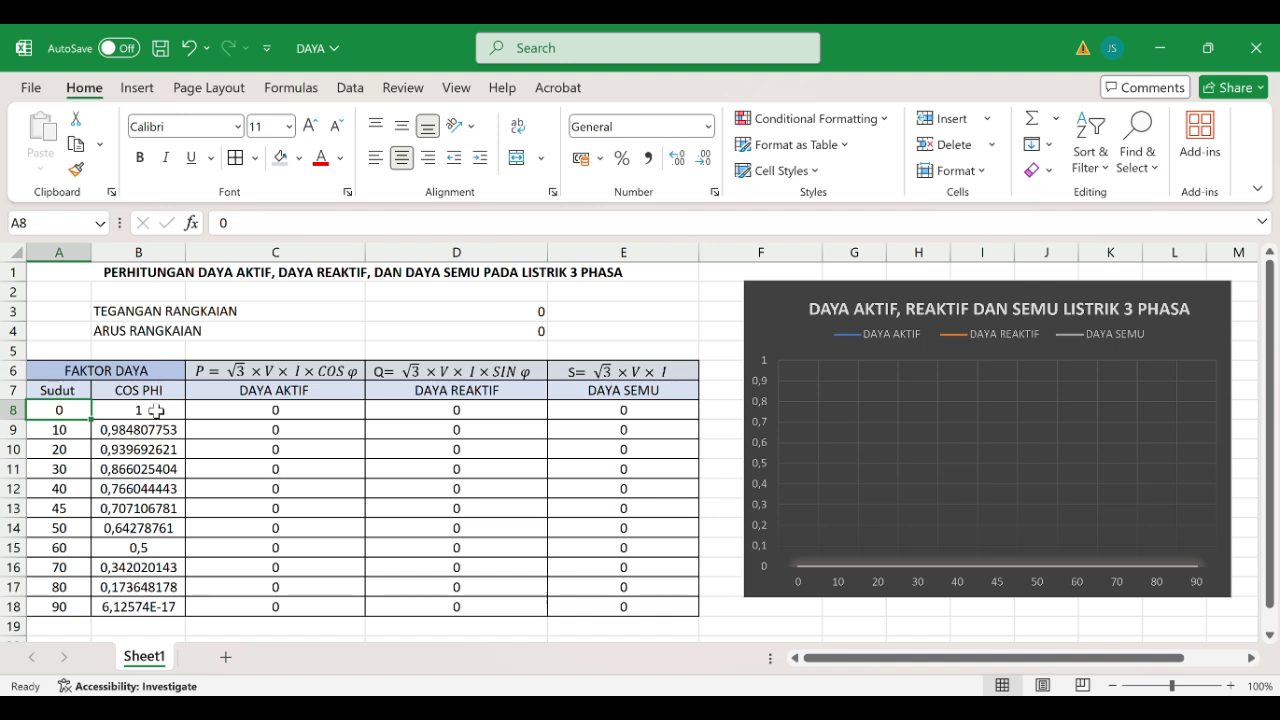
Step: Examine the COS PHI formulas in column B and the Sudut angle values they reference
left_click(152, 410)
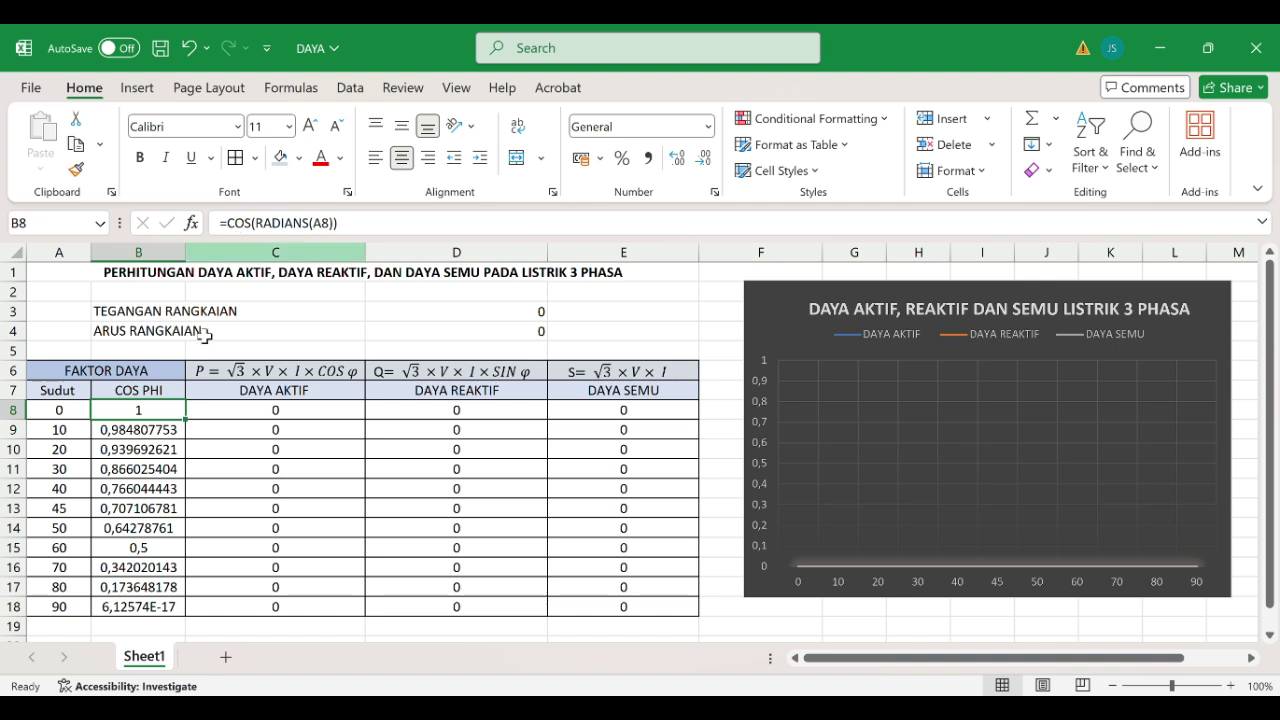
left_click(74, 416)
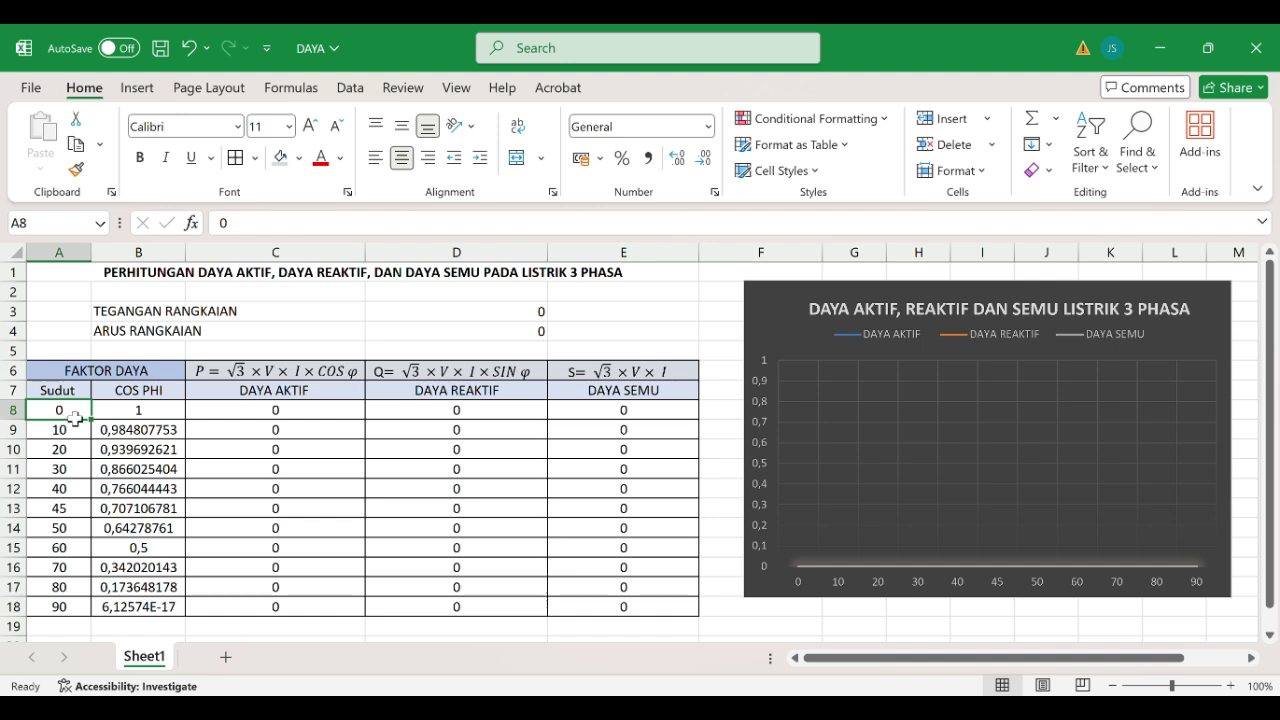
left_click(123, 418)
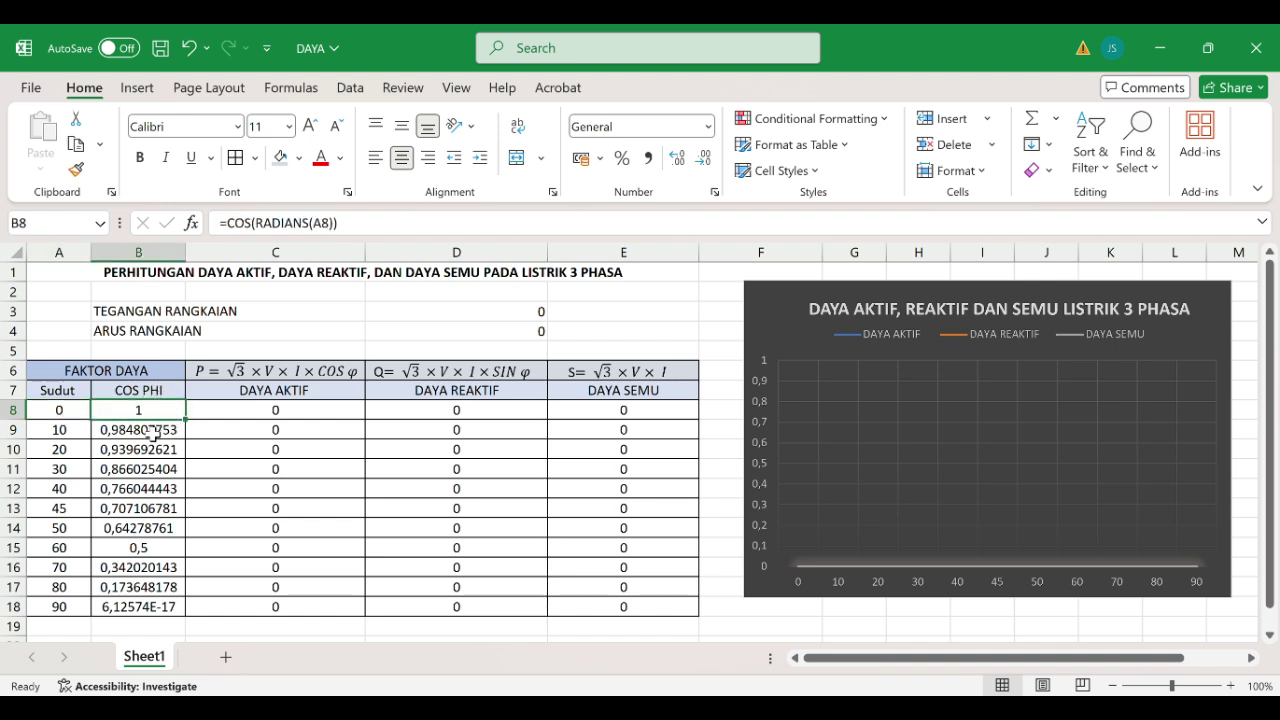
left_click(148, 436)
left_click(146, 450)
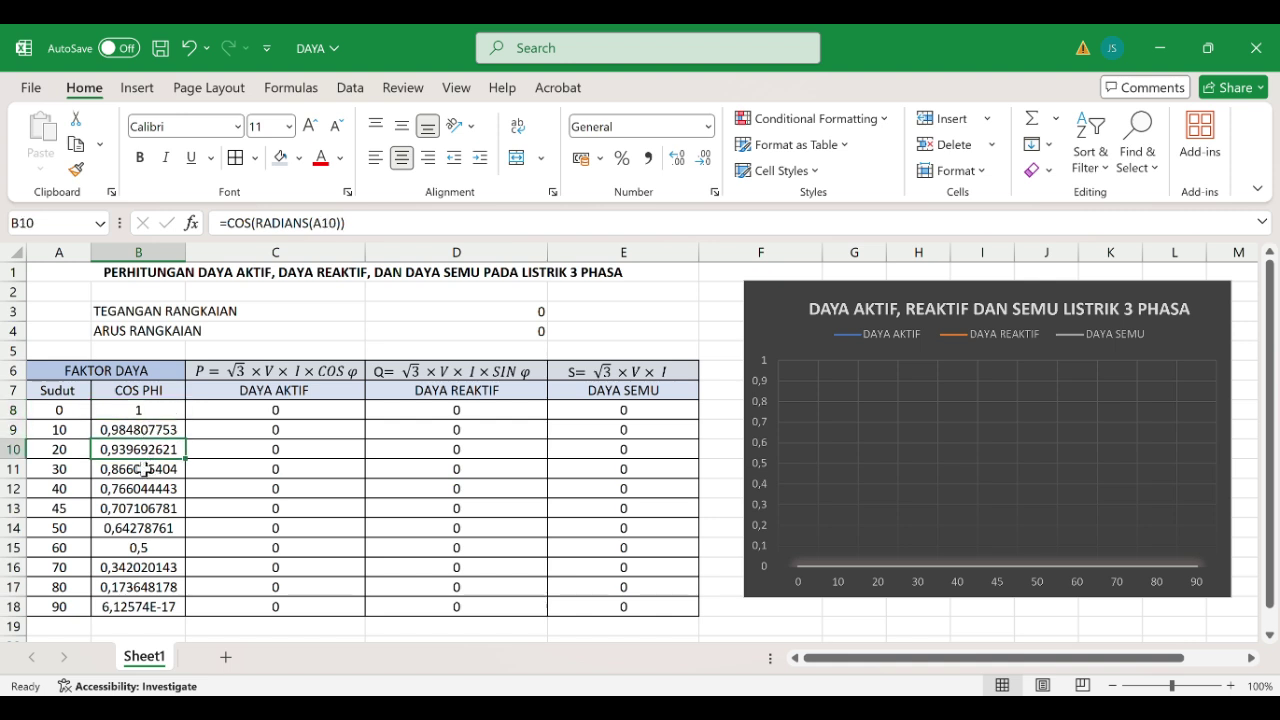
left_click(144, 469)
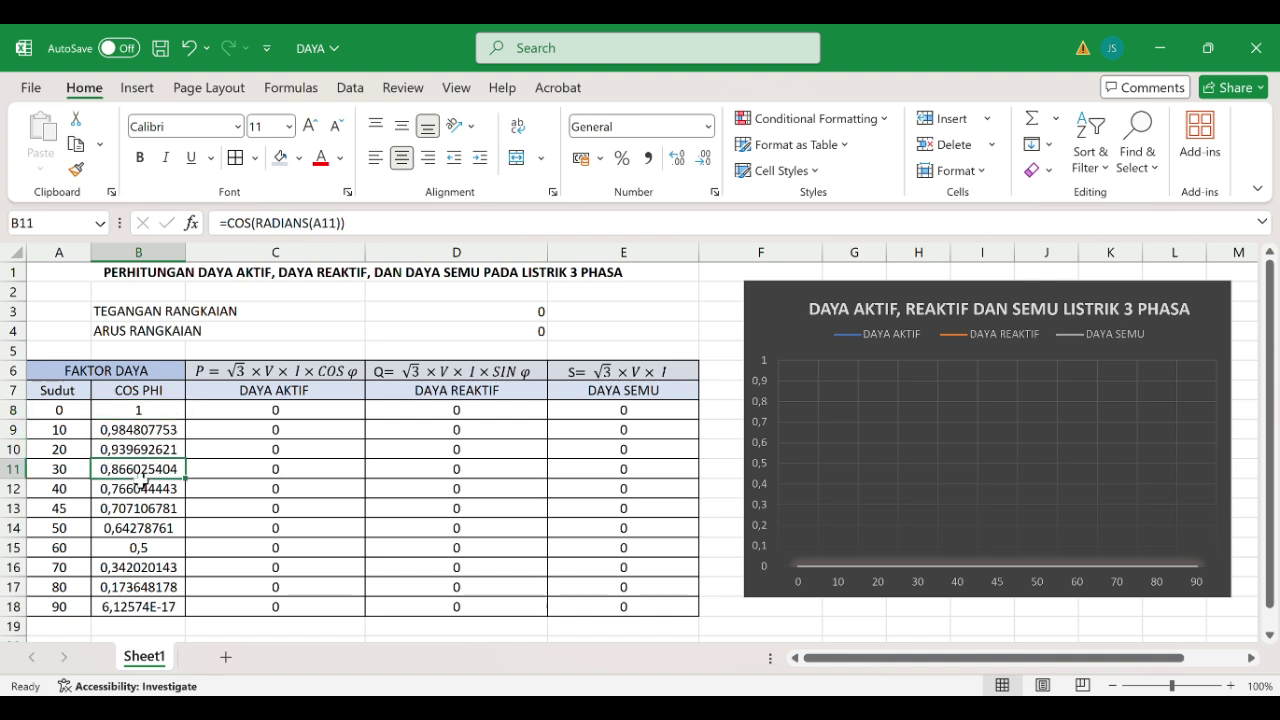
left_click(150, 434)
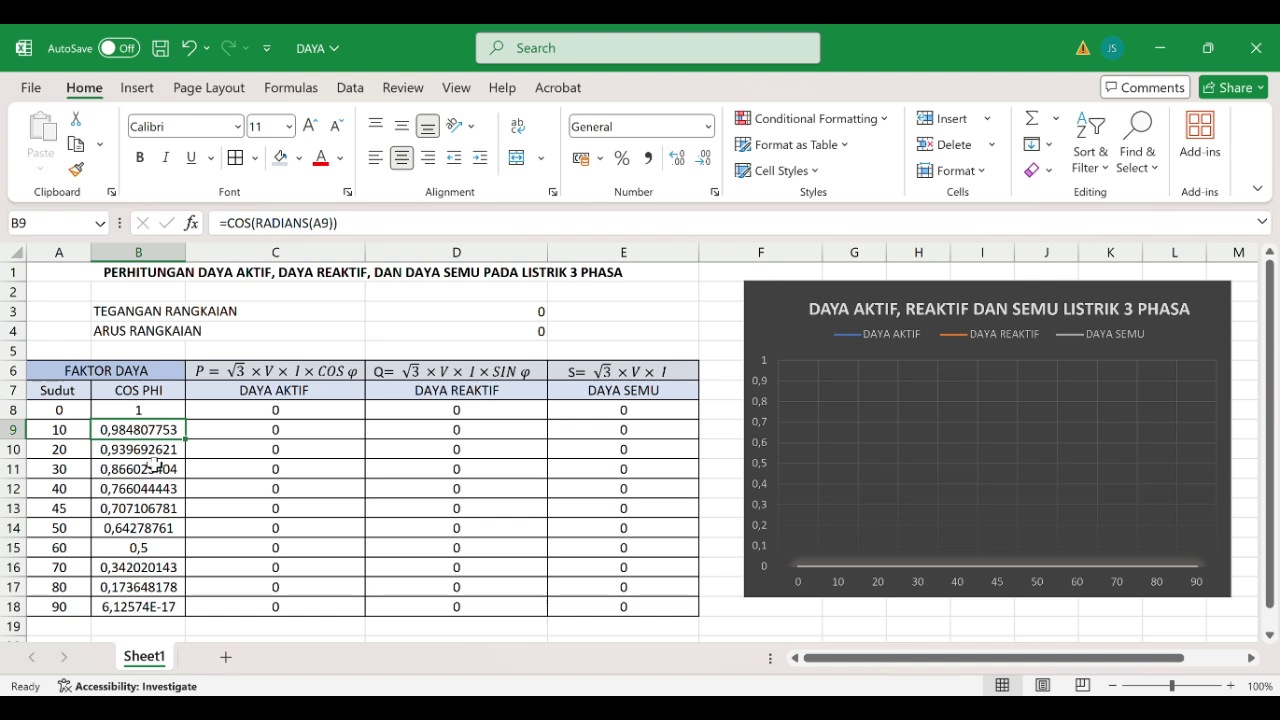
left_click(150, 452)
left_click(148, 489)
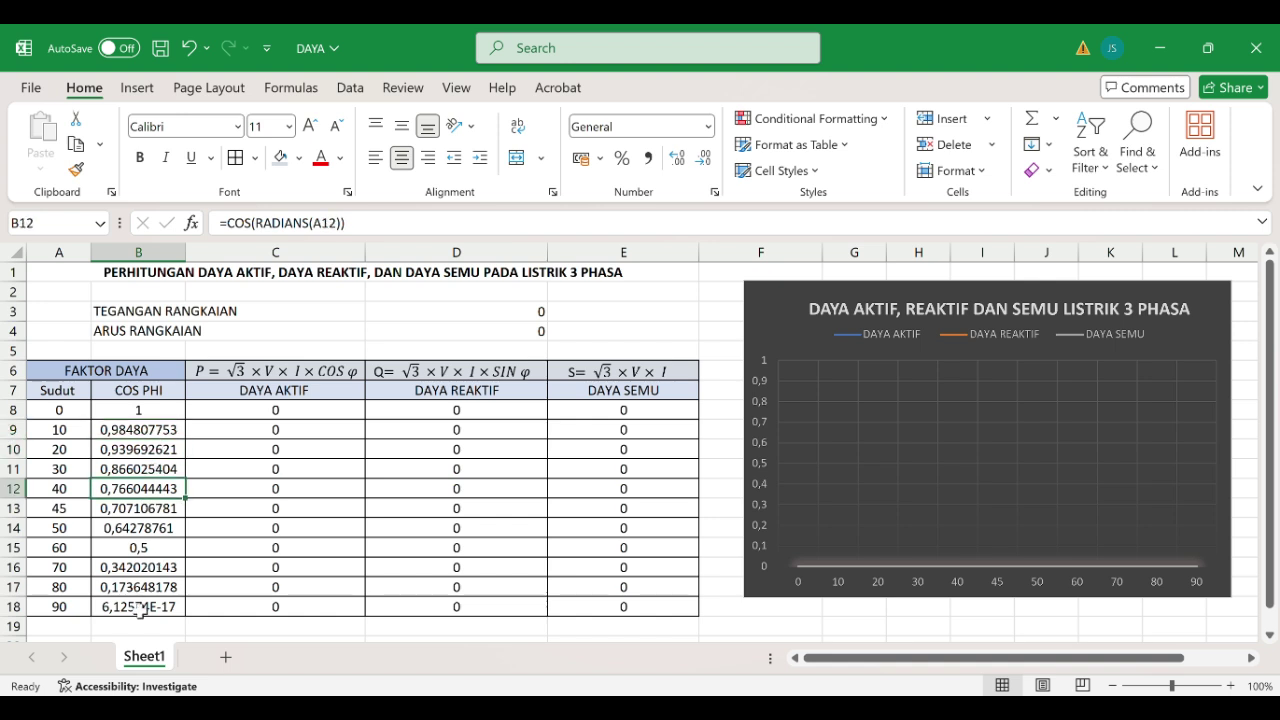
left_click(140, 607)
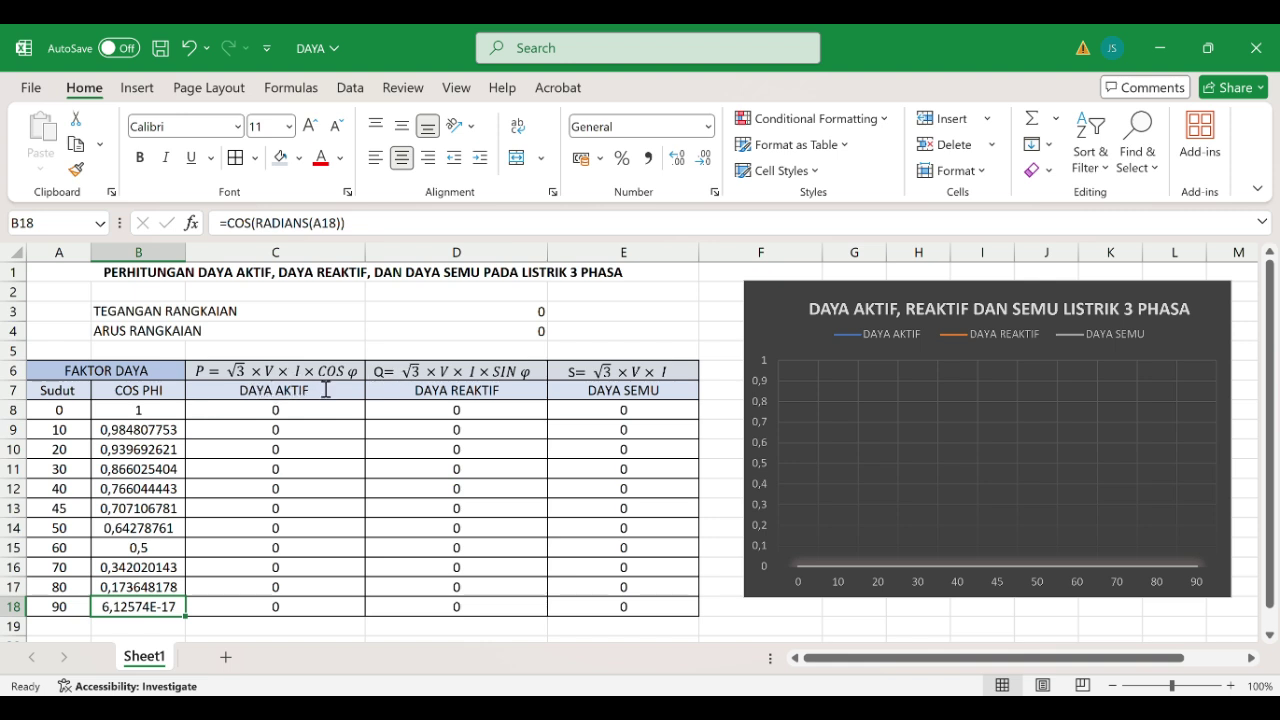
left_click(133, 412)
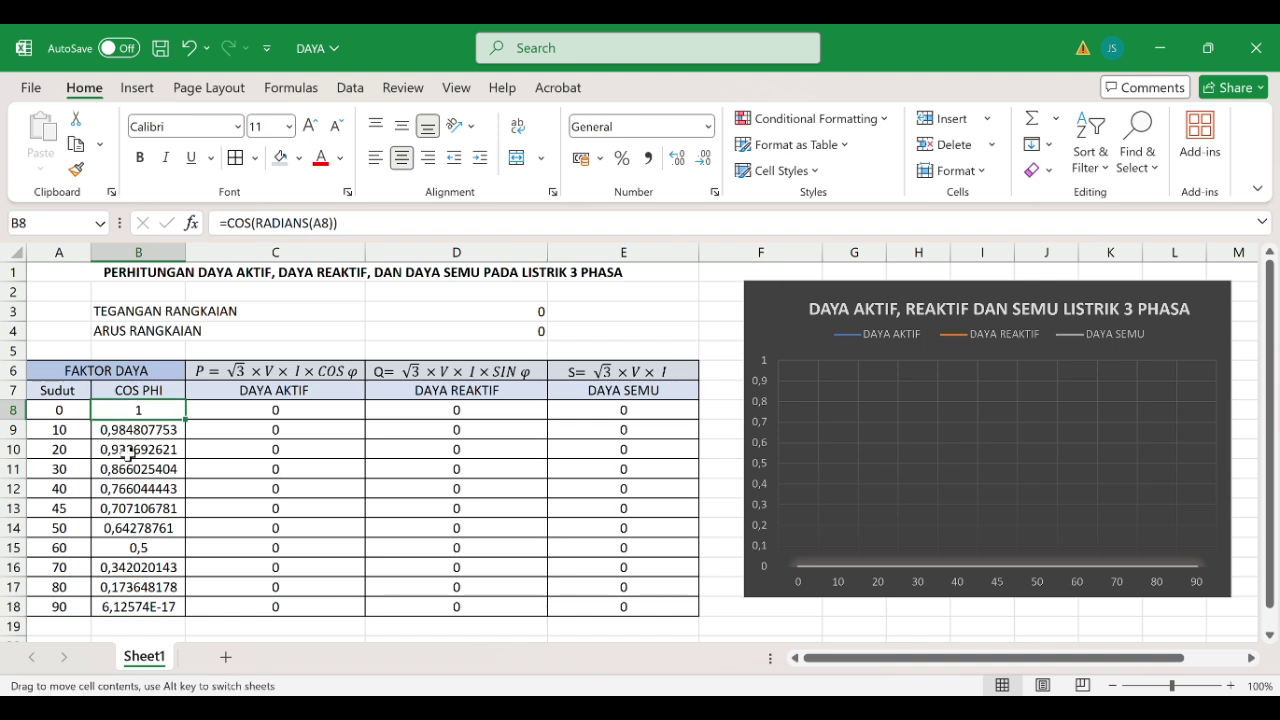
left_click(128, 450)
left_click(130, 469)
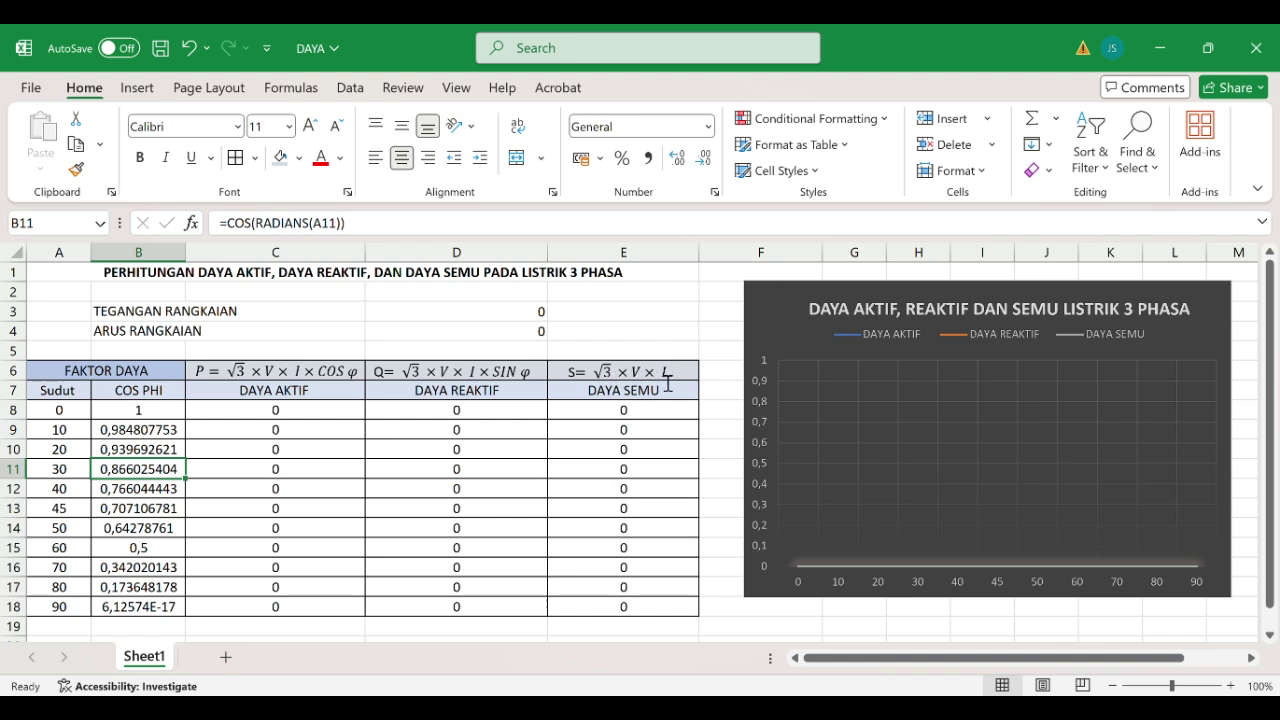
left_click(287, 416)
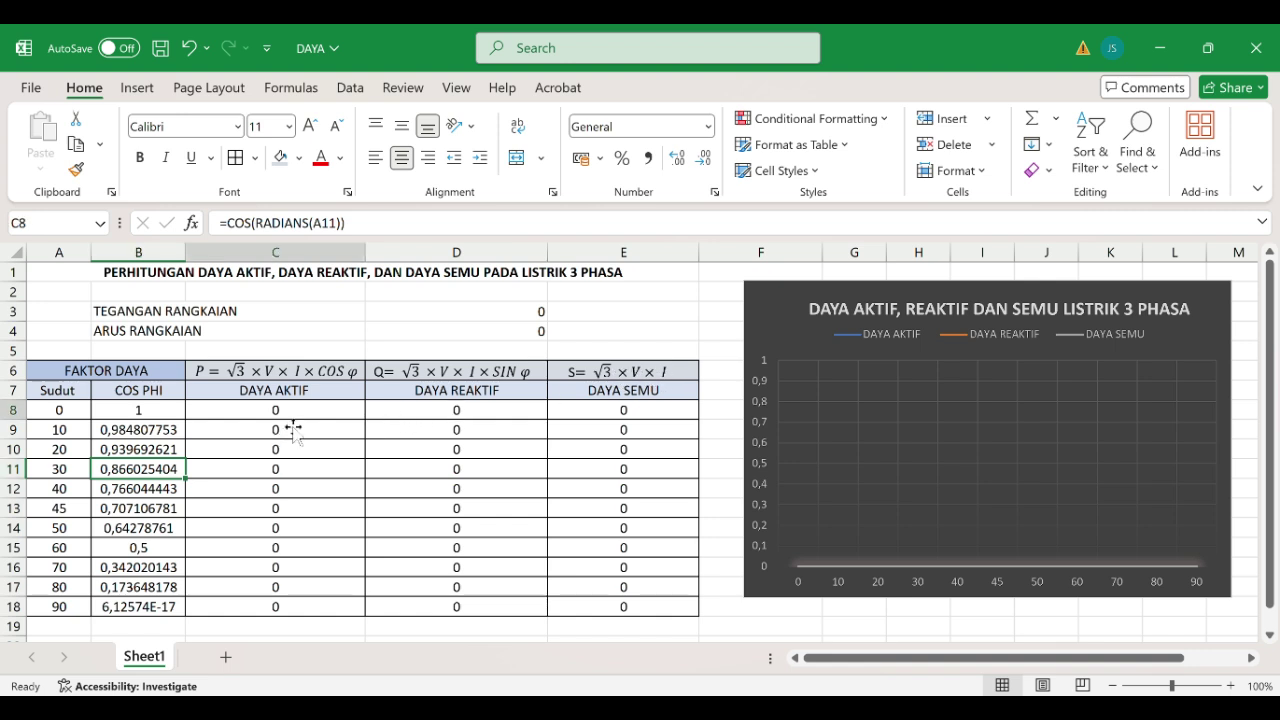
Step: Set TEGANGAN RANGKAIAN in D3 to 400 and ARUS RANGKAIAN in D4 to 15
left_click(530, 314)
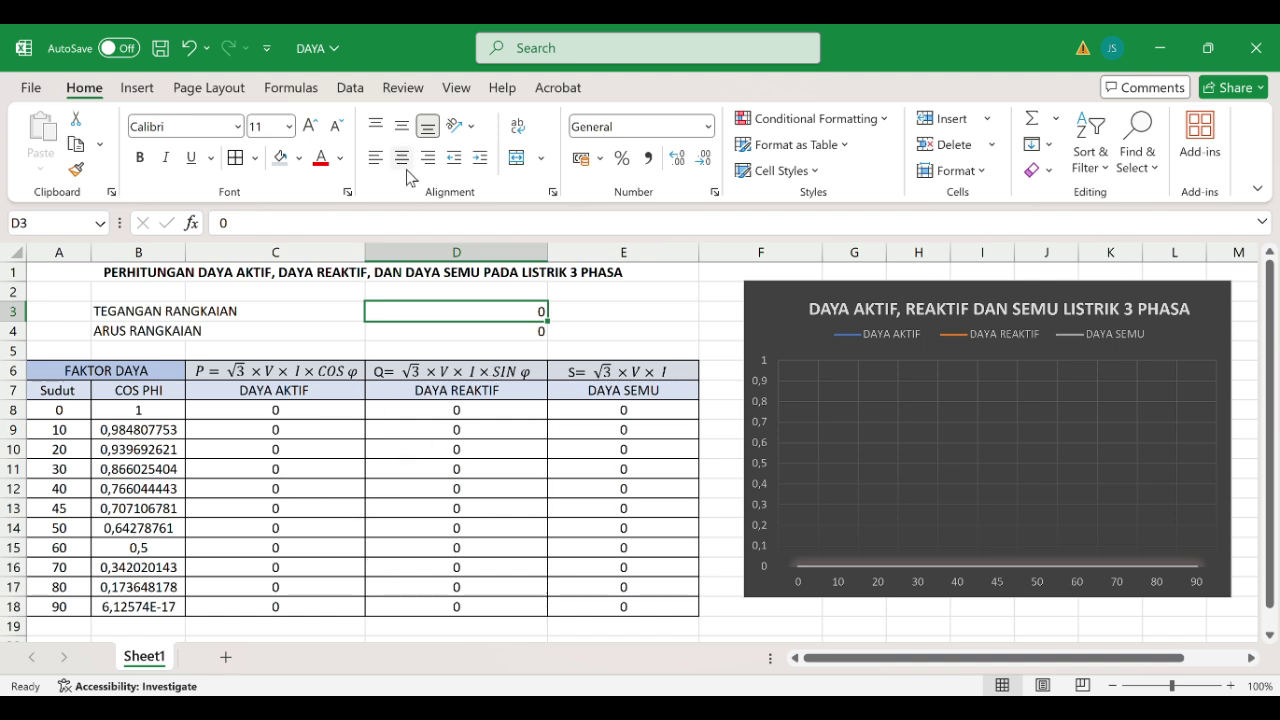
type("400")
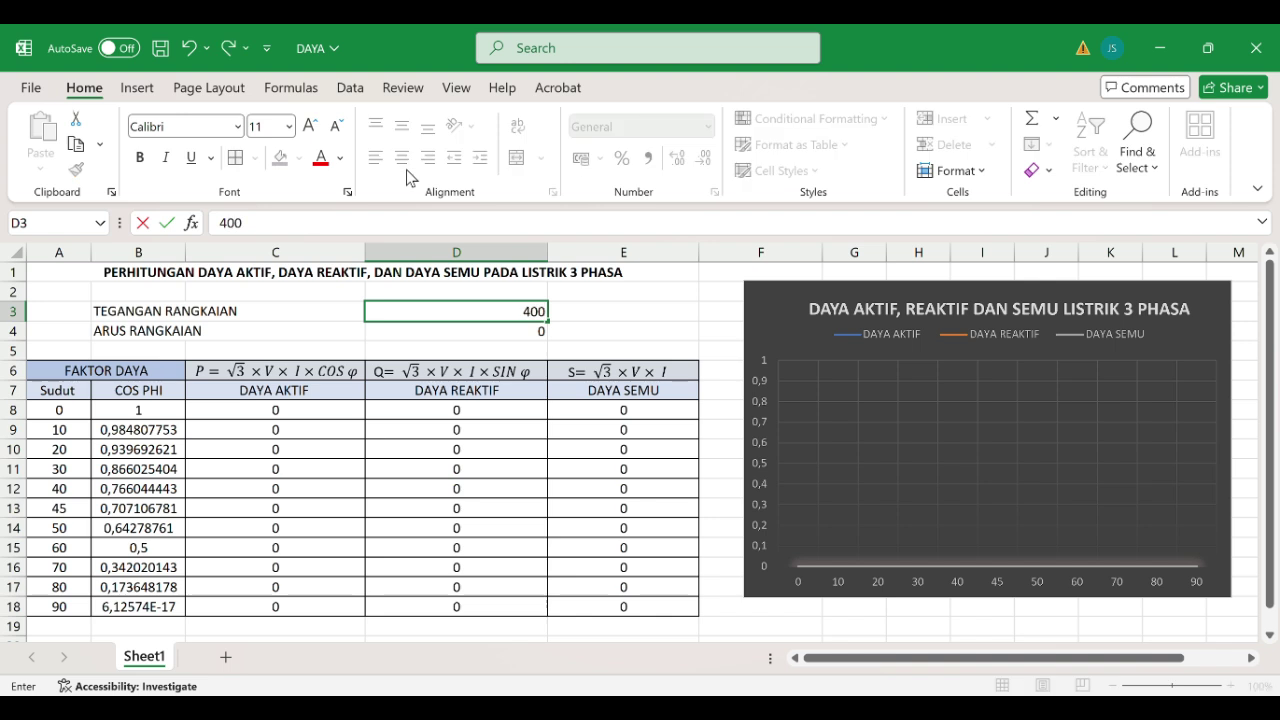
key("ctrl+Return")
left_click(537, 333)
type("1")
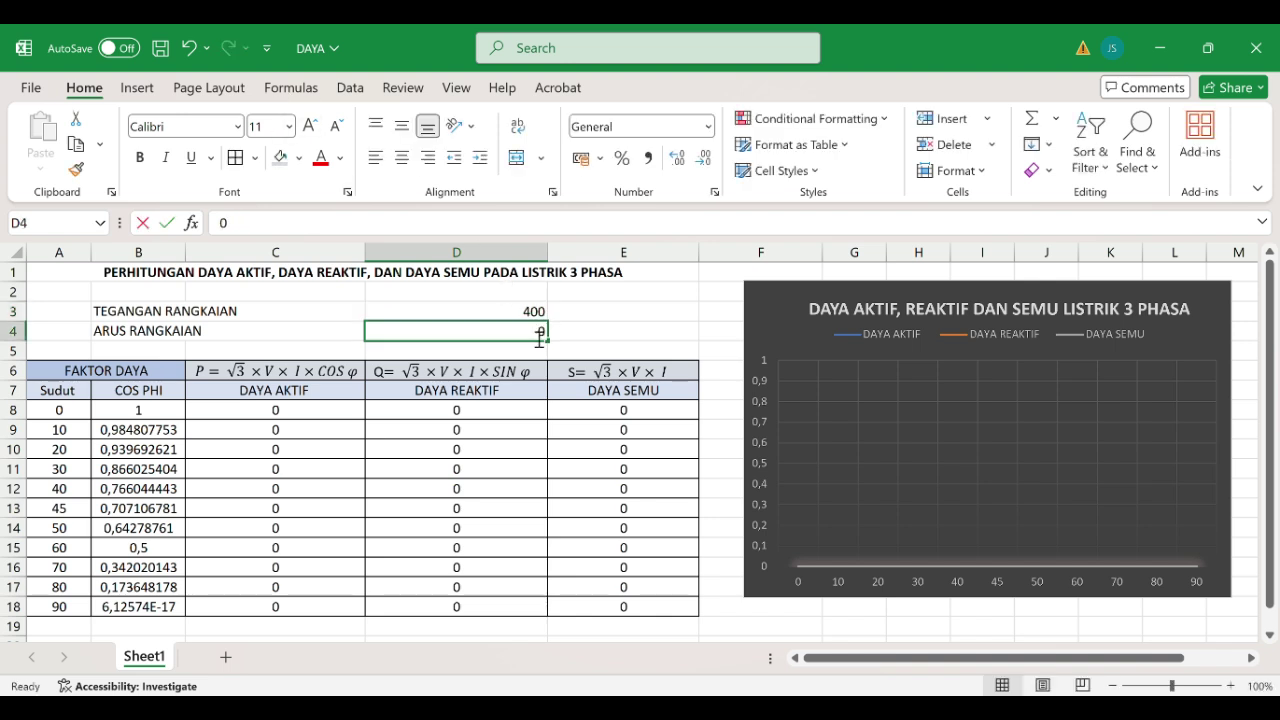
type("5")
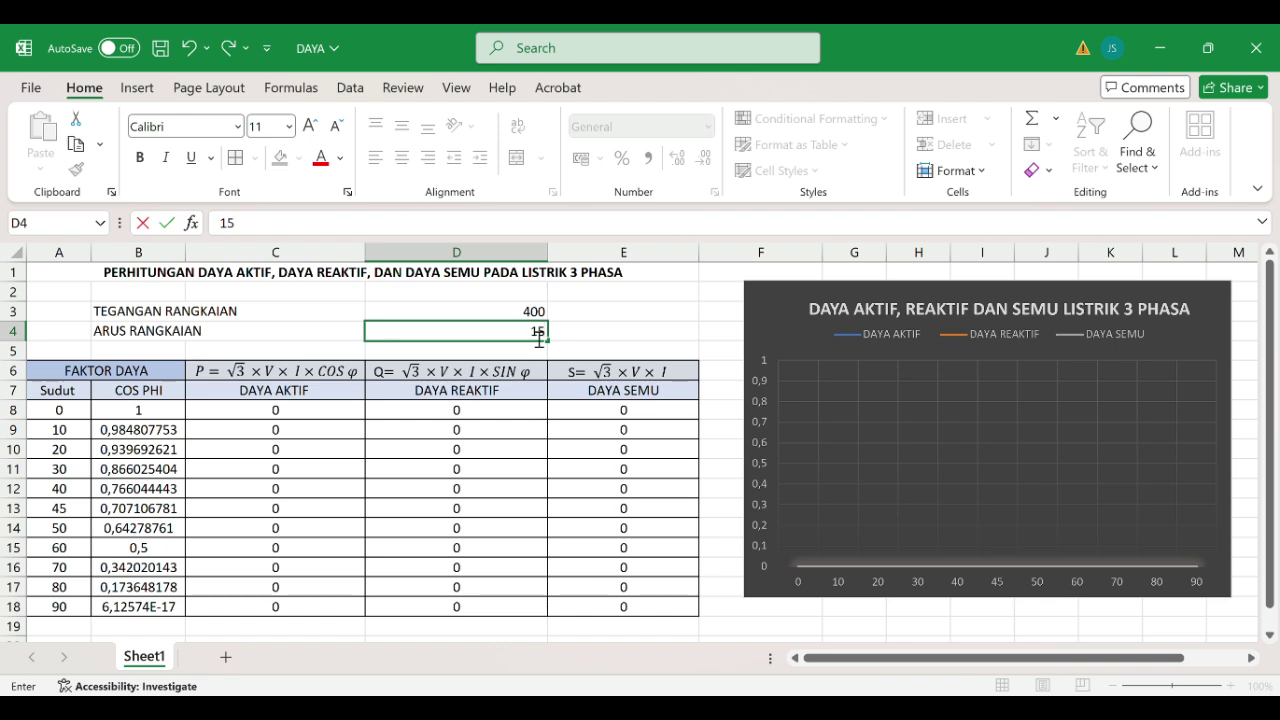
key("Return")
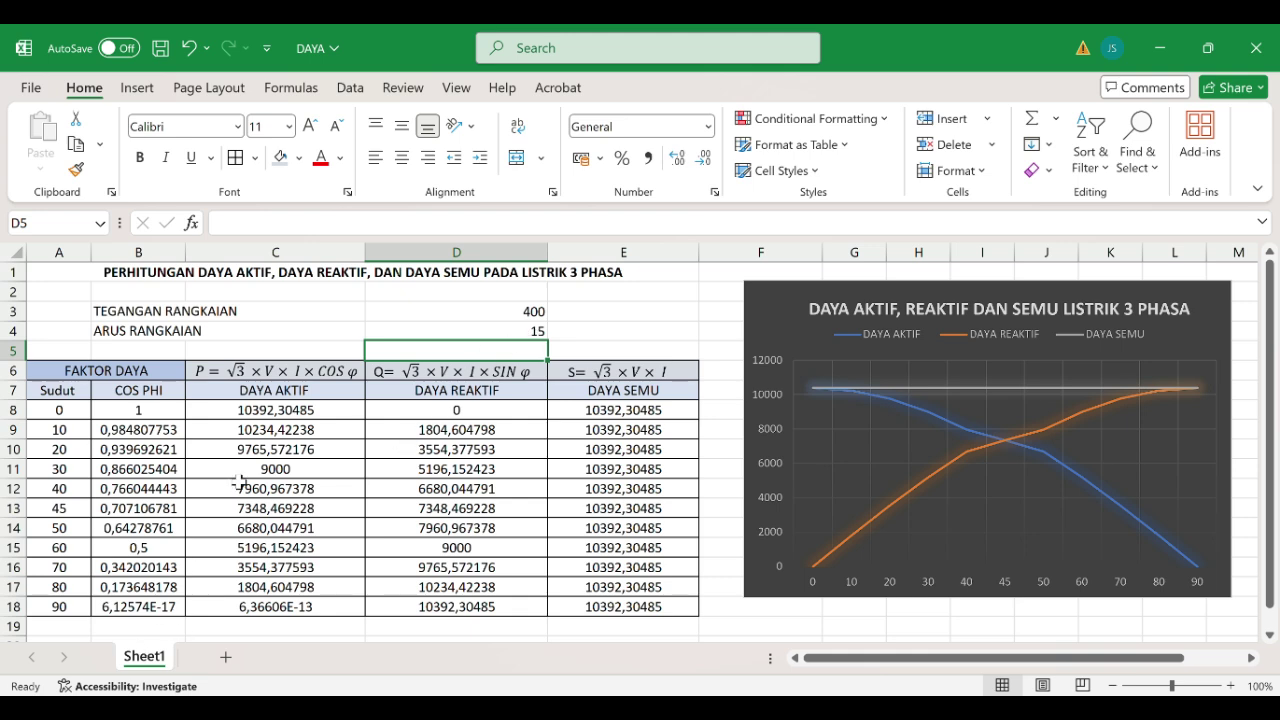
Step: Compare the DAYA AKTIF and DAYA REAKTIF results with COS PHI, and inspect the DAYA SEMU formulas in column E
left_click(278, 413)
left_click(143, 410)
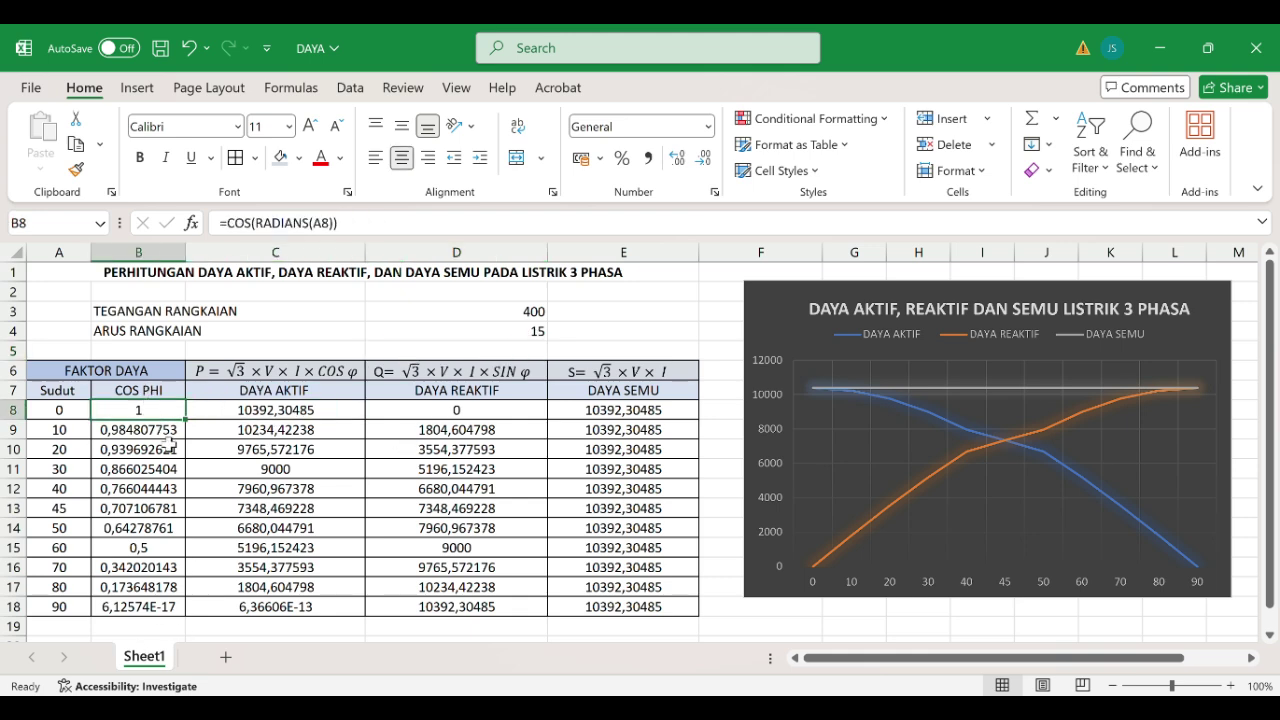
left_click(489, 414)
left_click(129, 410)
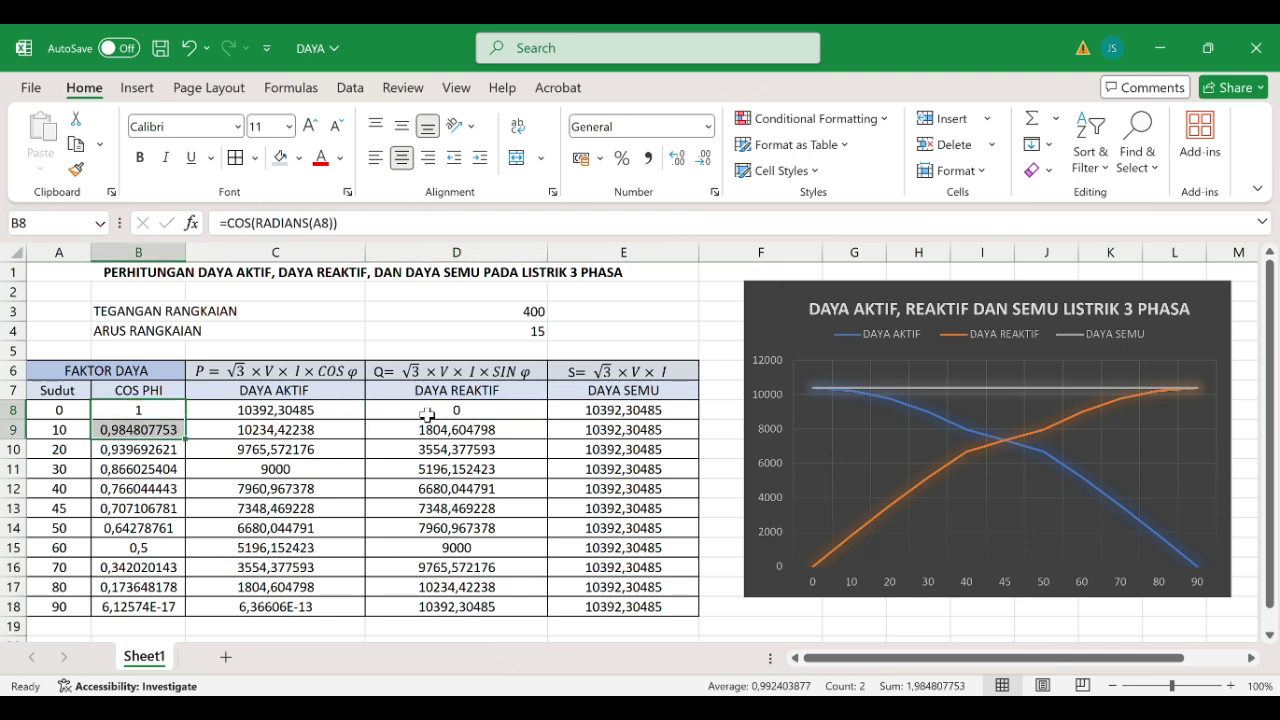
left_click_drag(427, 412, 456, 567)
left_click(662, 430)
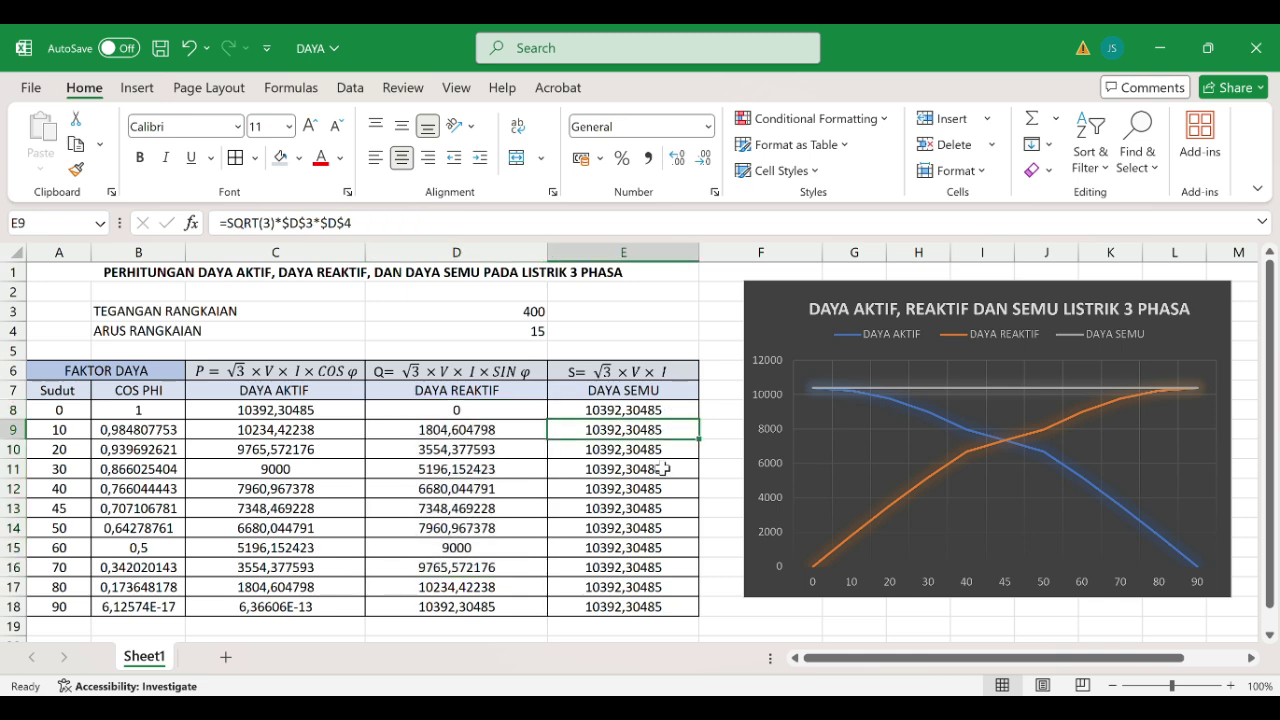
left_click(659, 470)
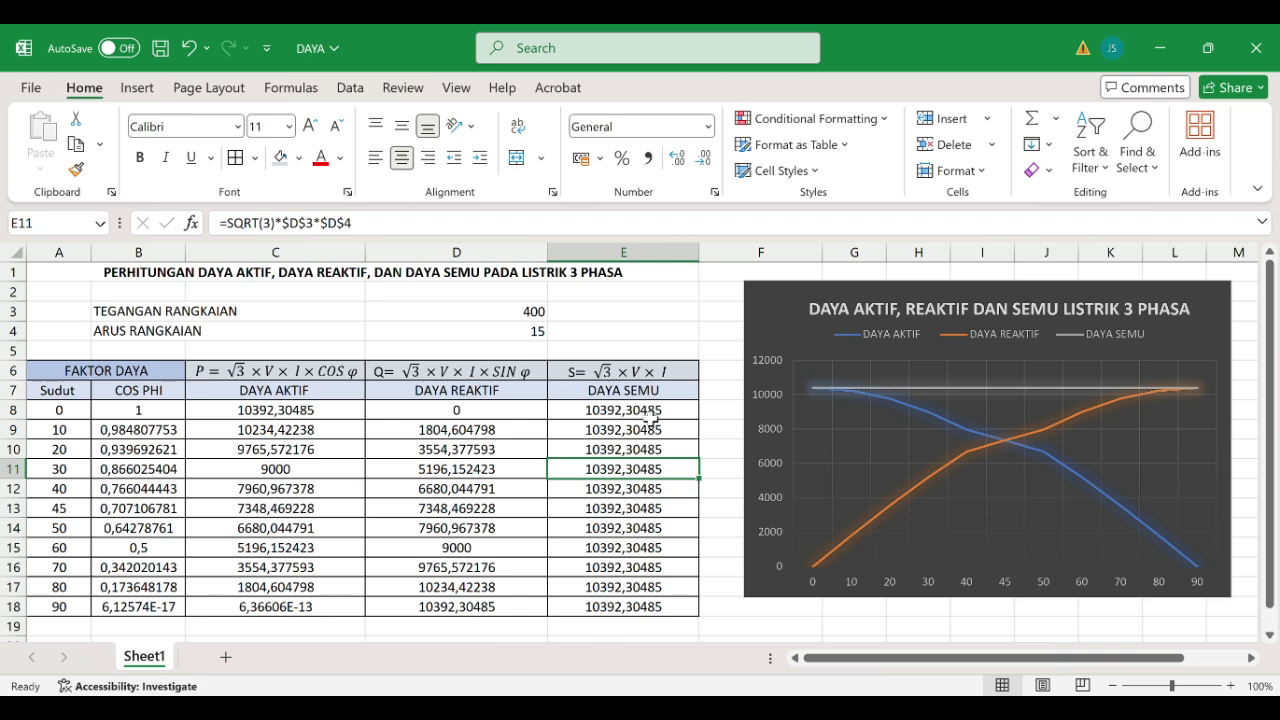
left_click(648, 413)
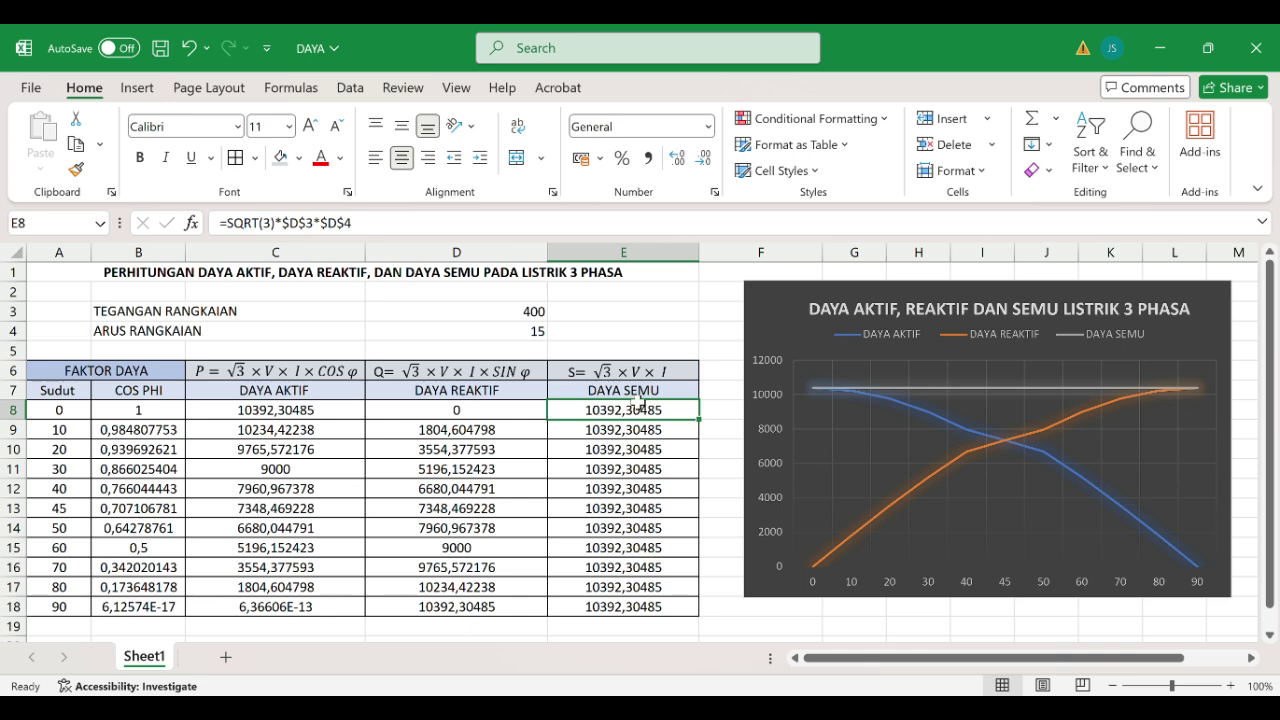
left_click(625, 470)
left_click(657, 568)
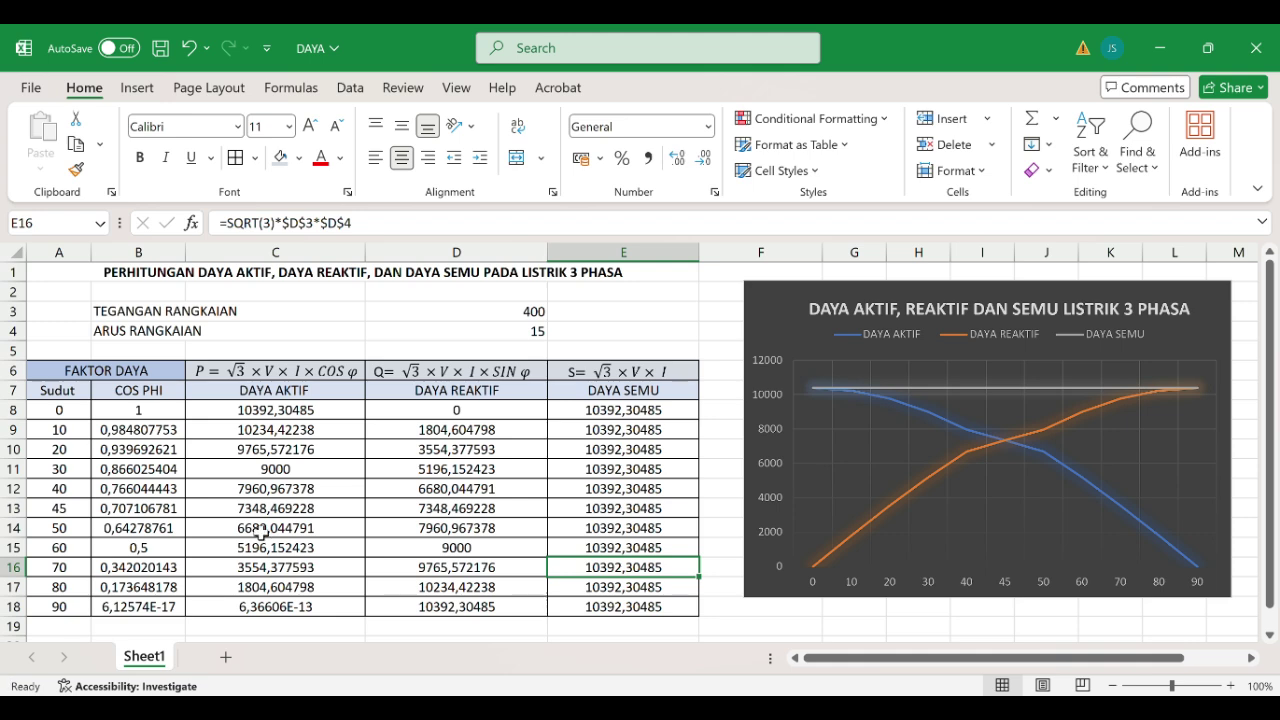
Step: Trace the DAYA AKTIF formula in C8 back to the voltage in D3, the current in D4 and COS PHI in B8
left_click(314, 418)
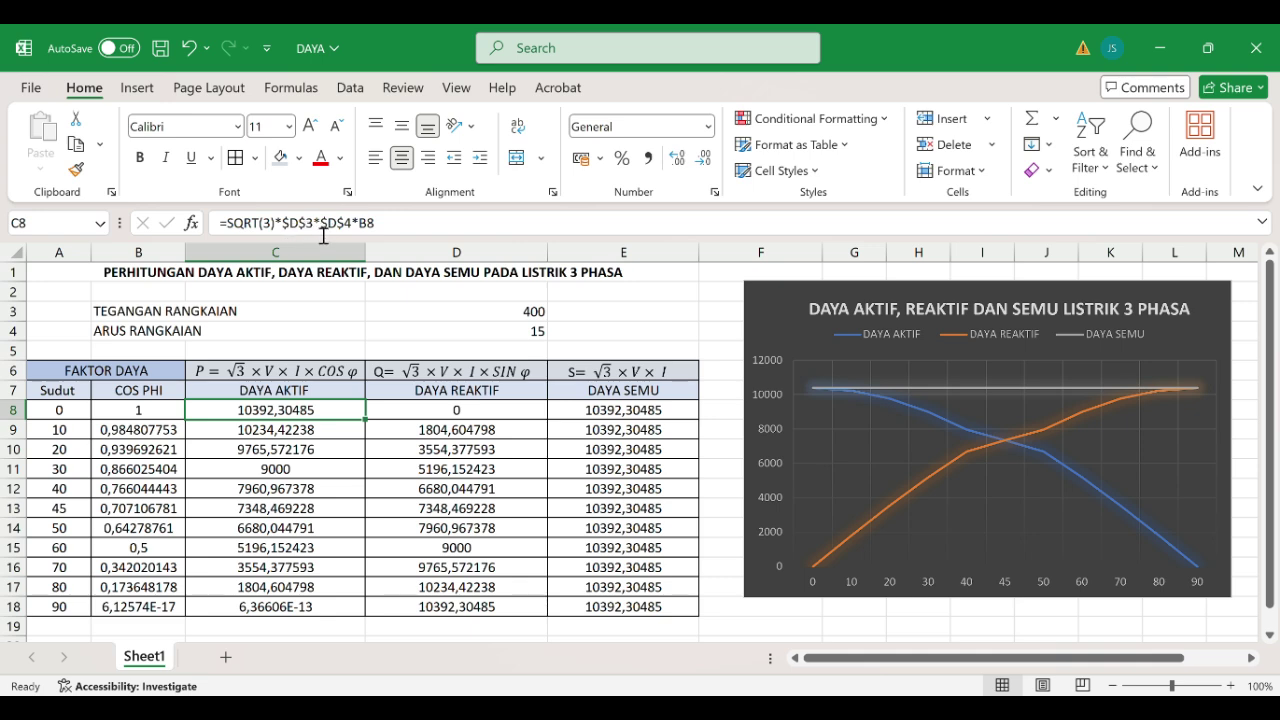
left_click(511, 318)
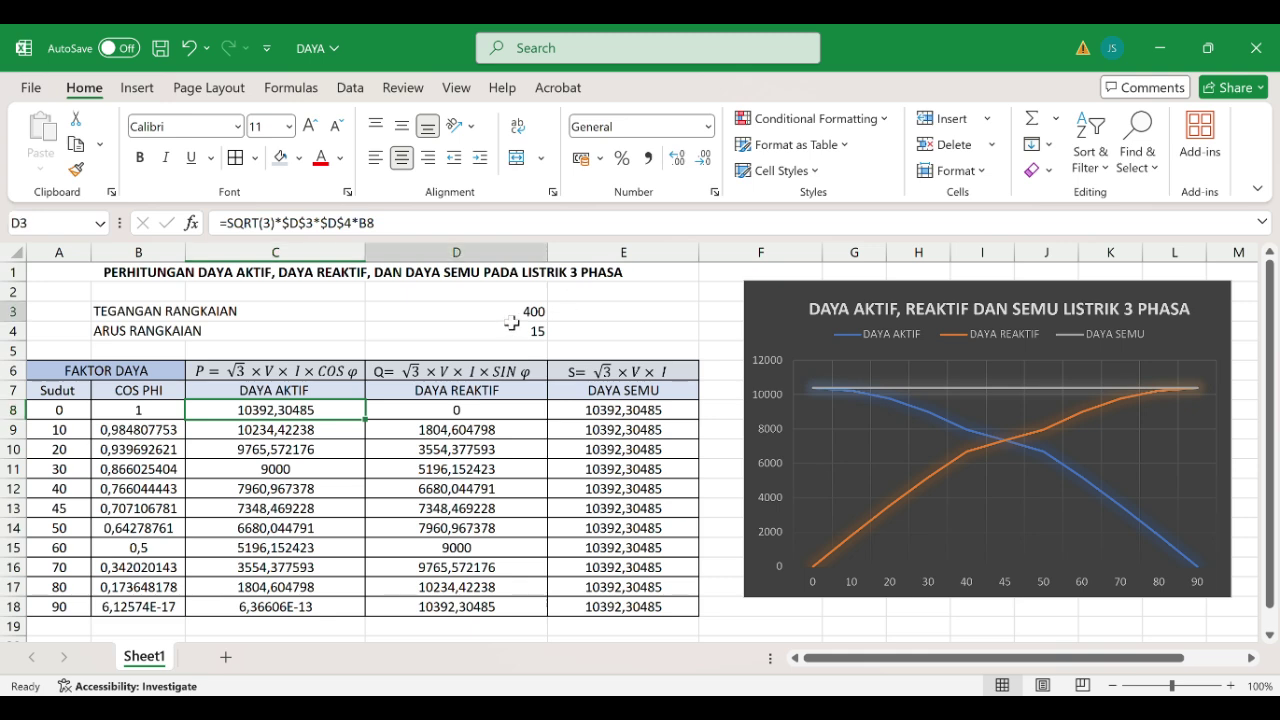
left_click(263, 416)
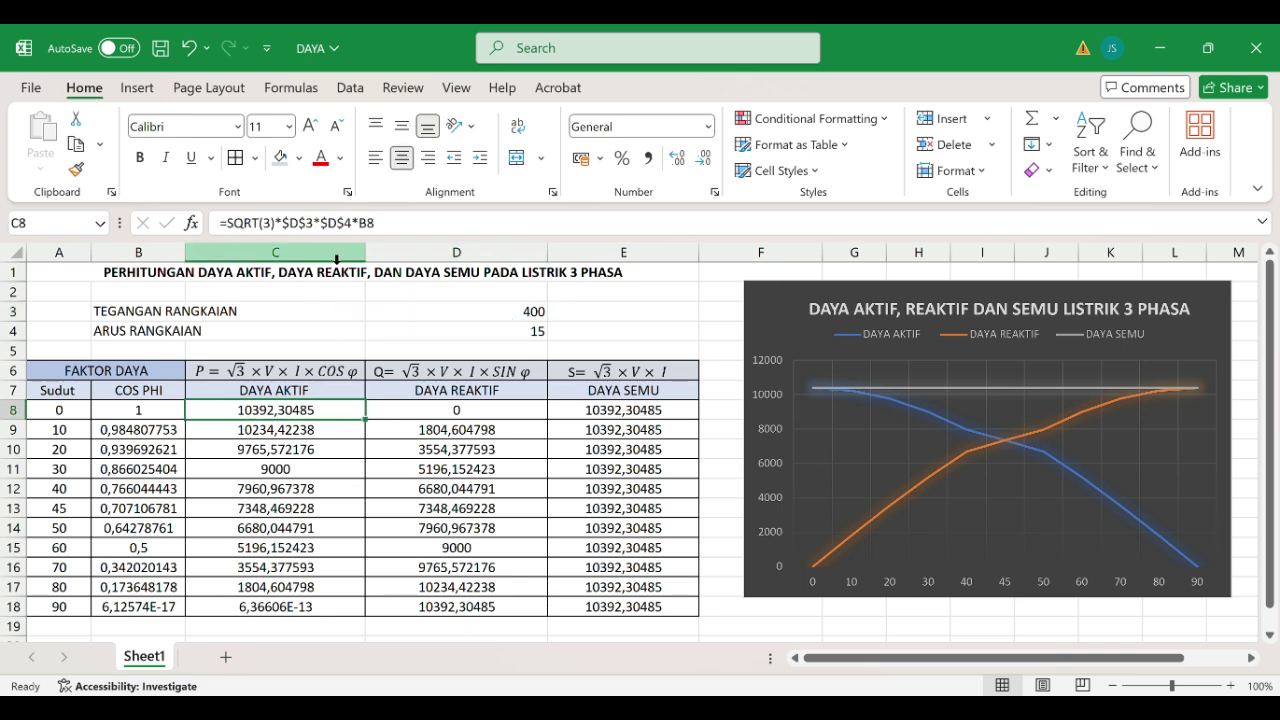
left_click(519, 338)
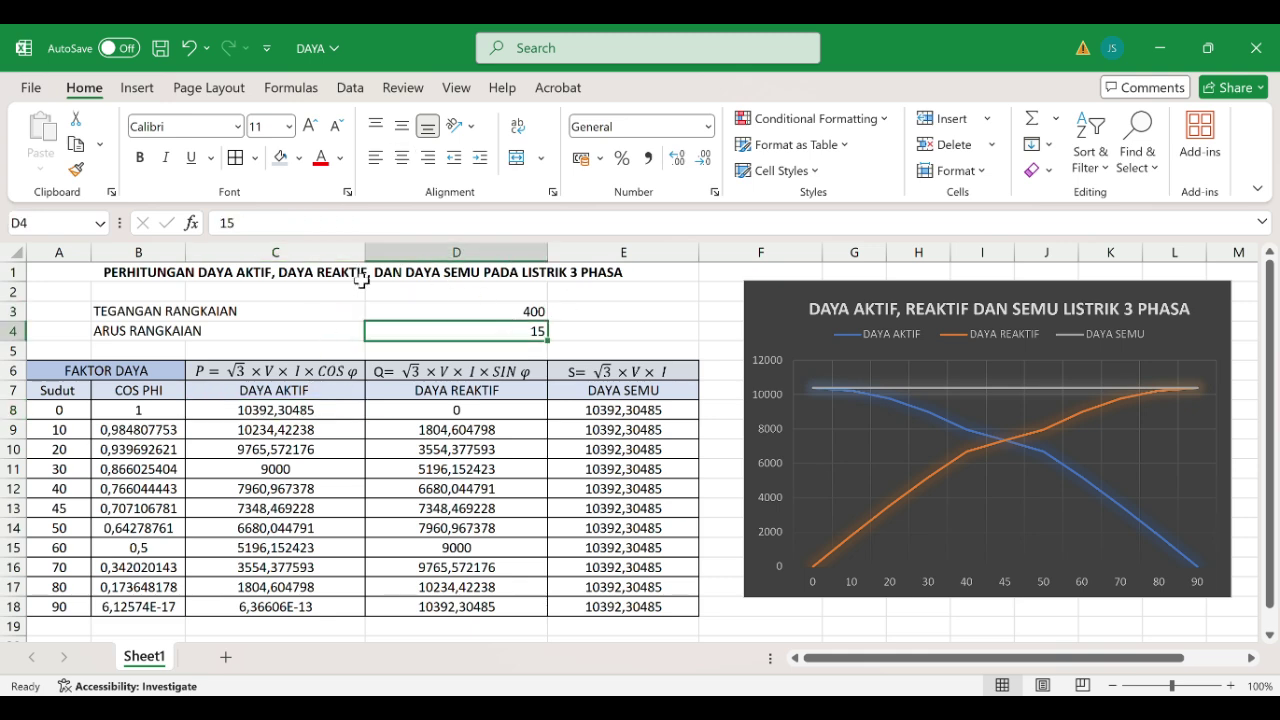
left_click(280, 414)
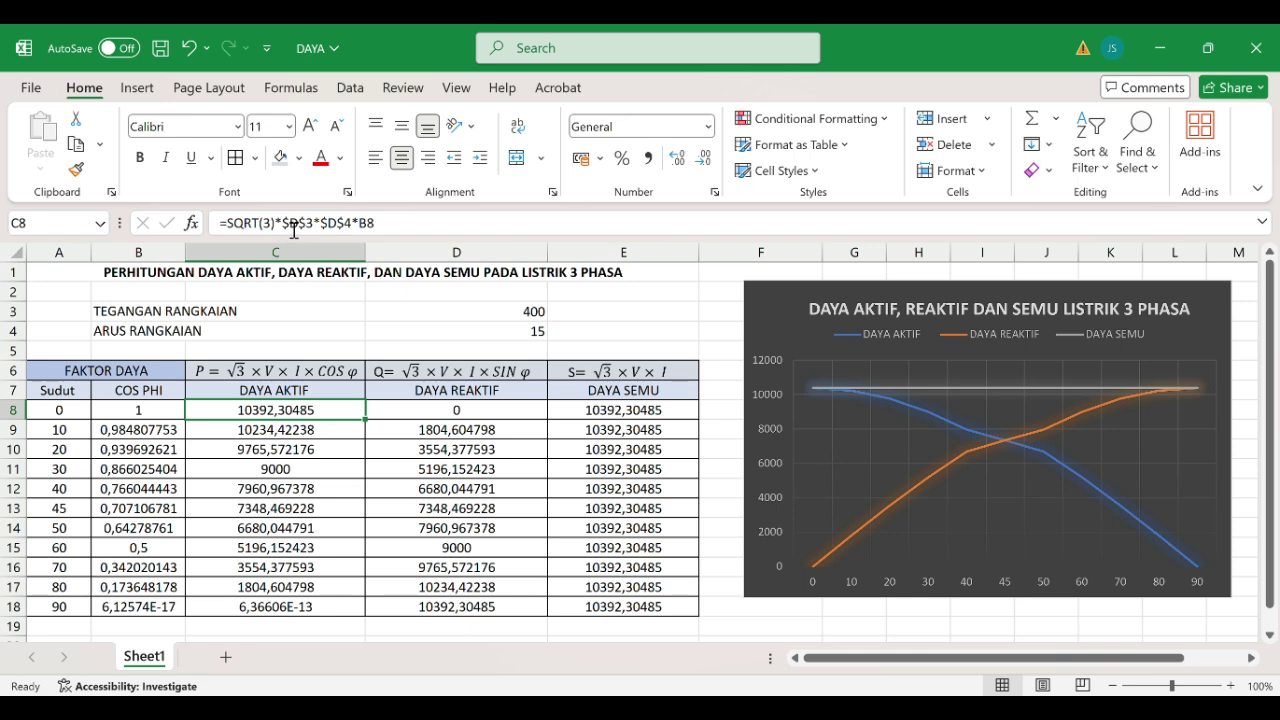
left_click(505, 315)
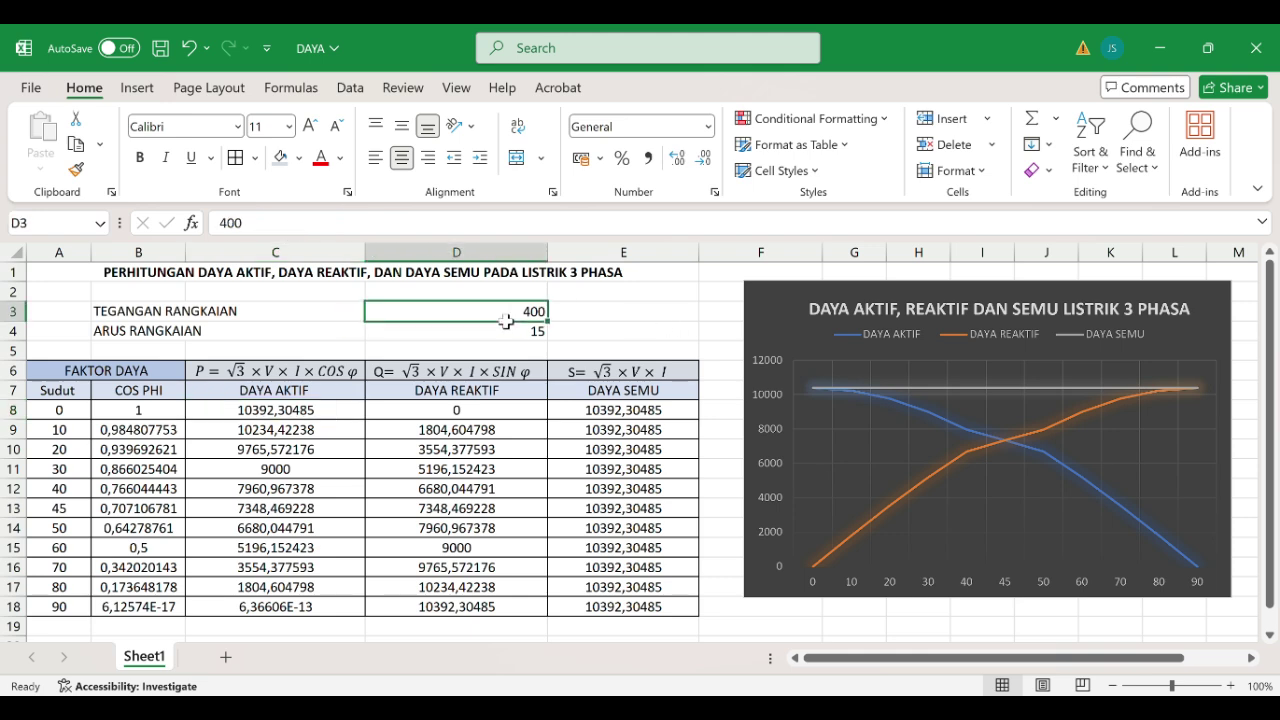
left_click(490, 334)
left_click(488, 316)
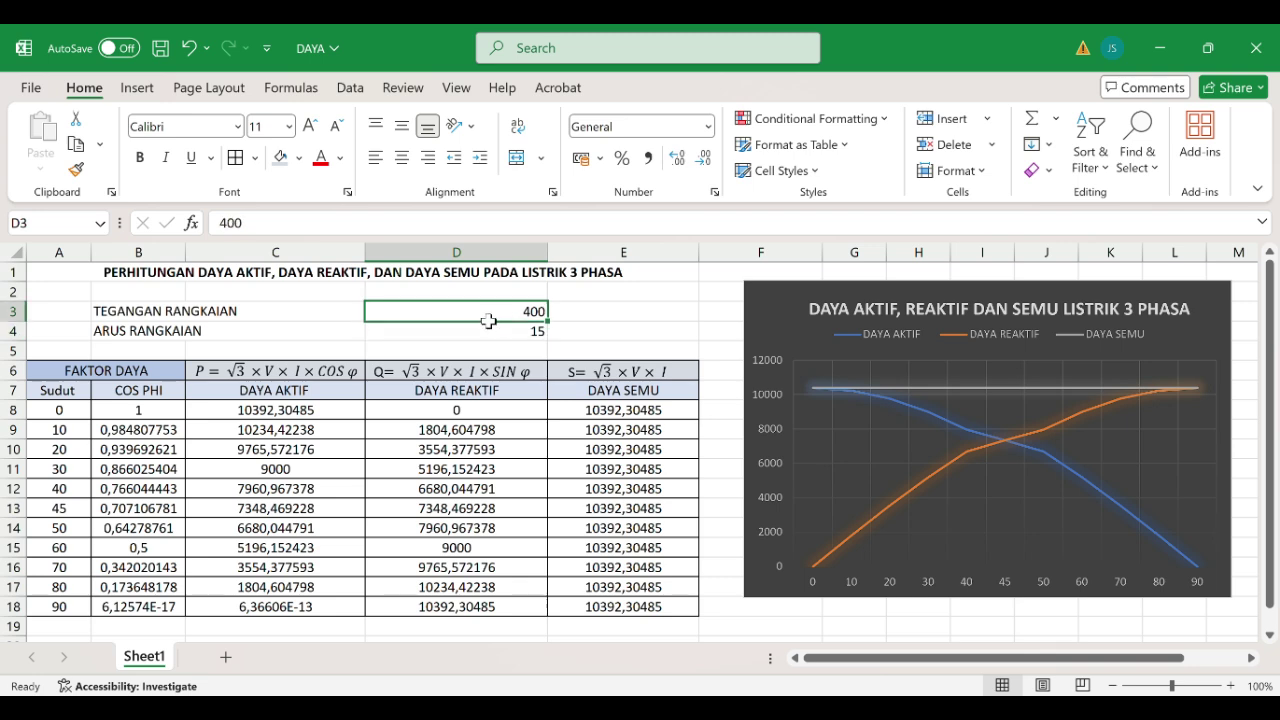
left_click(477, 336)
left_click(326, 414)
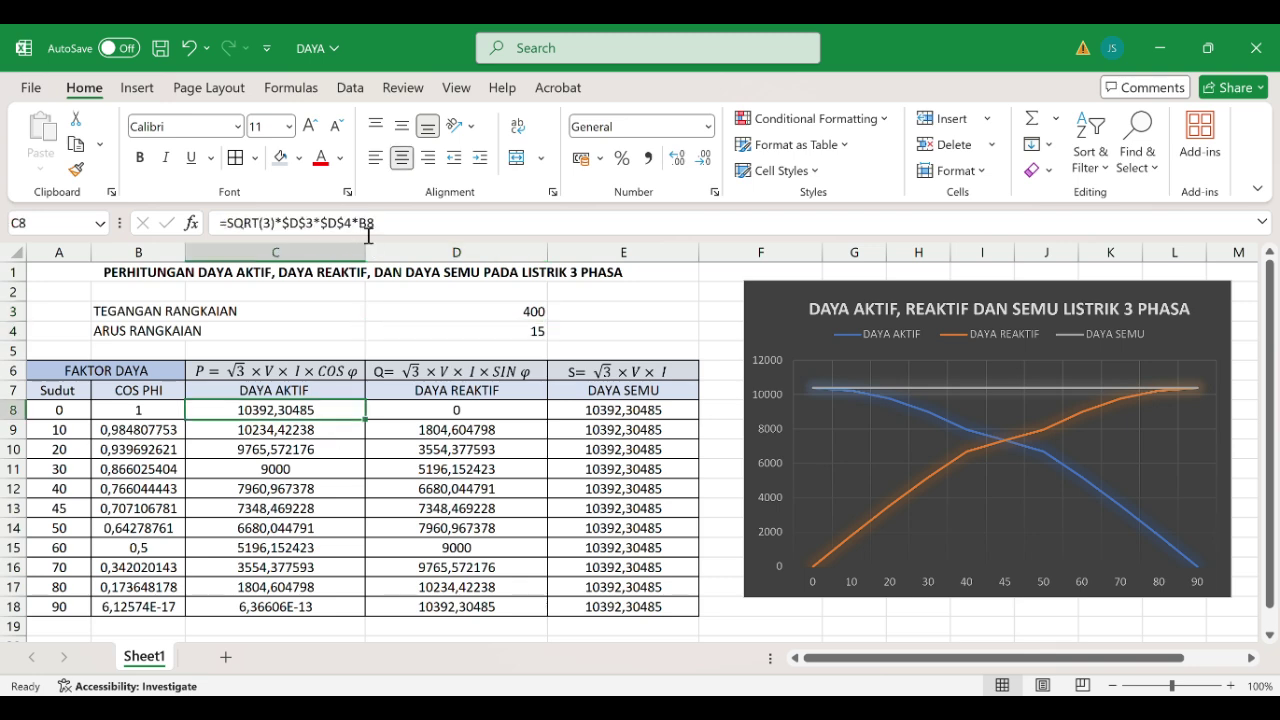
left_click(178, 415)
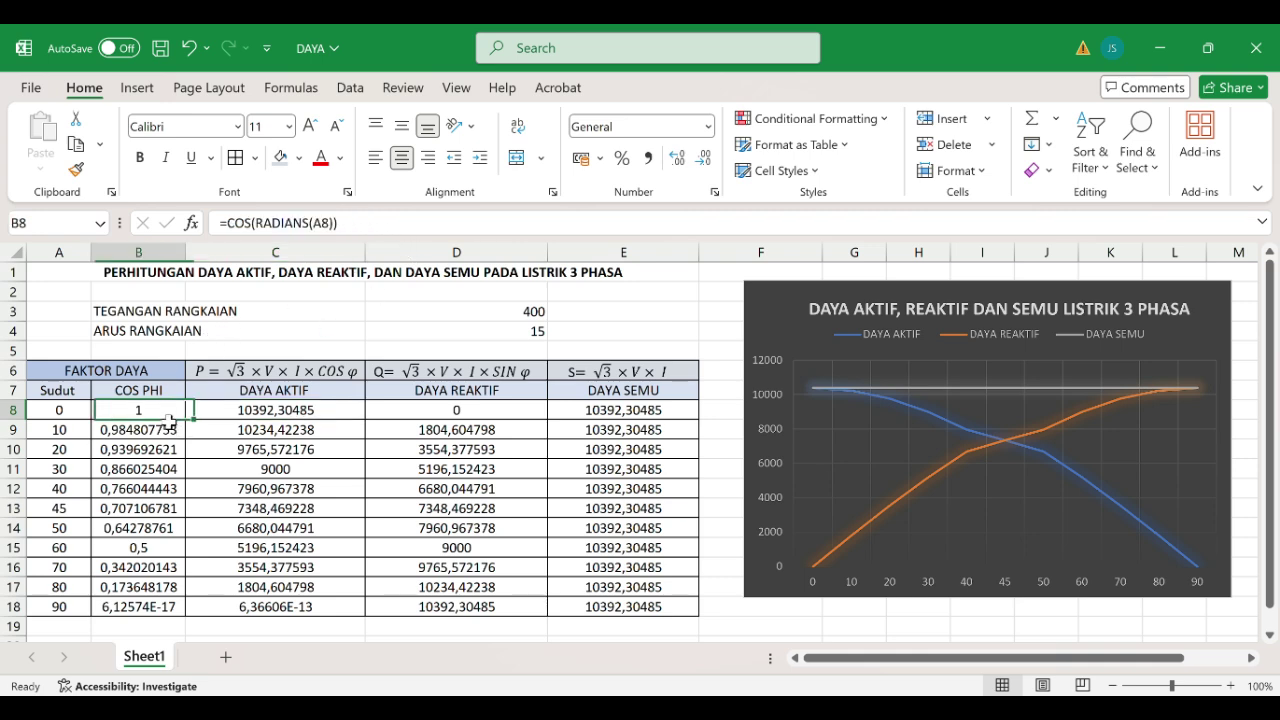
left_click(250, 415)
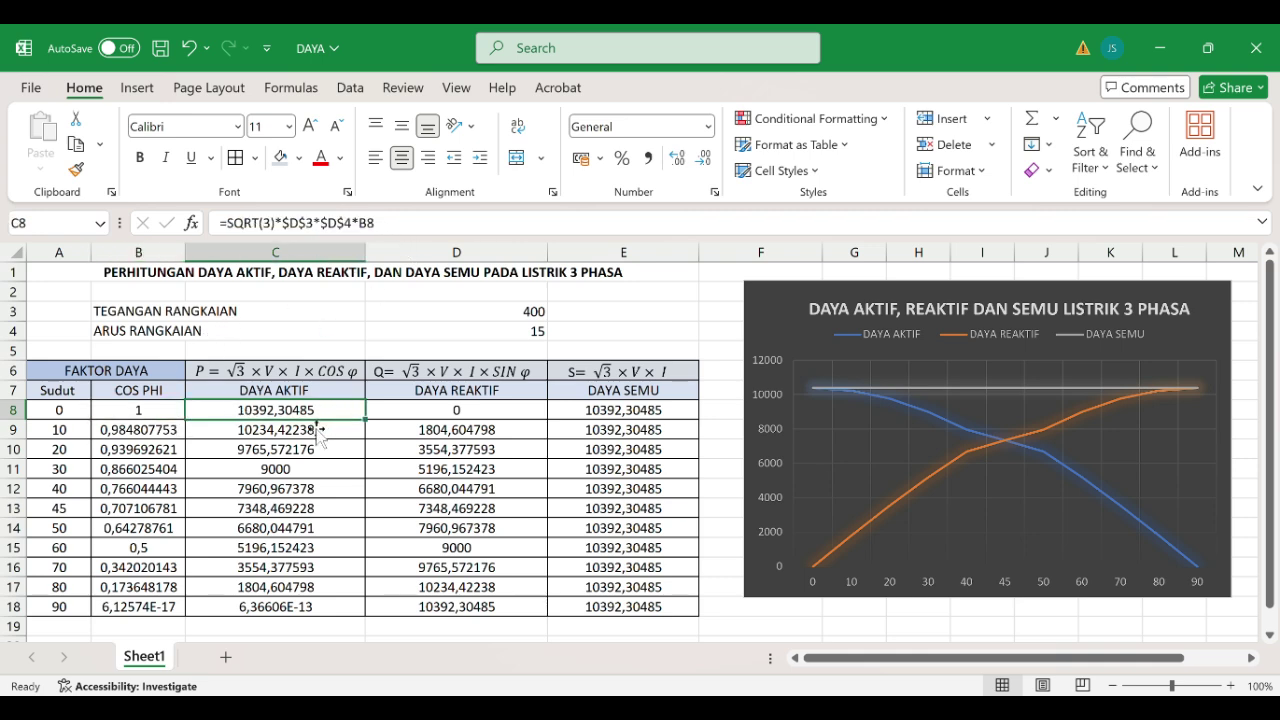
Step: Check the DAYA AKTIF formulas row by row from C9 down to C16
left_click(298, 435)
left_click(298, 450)
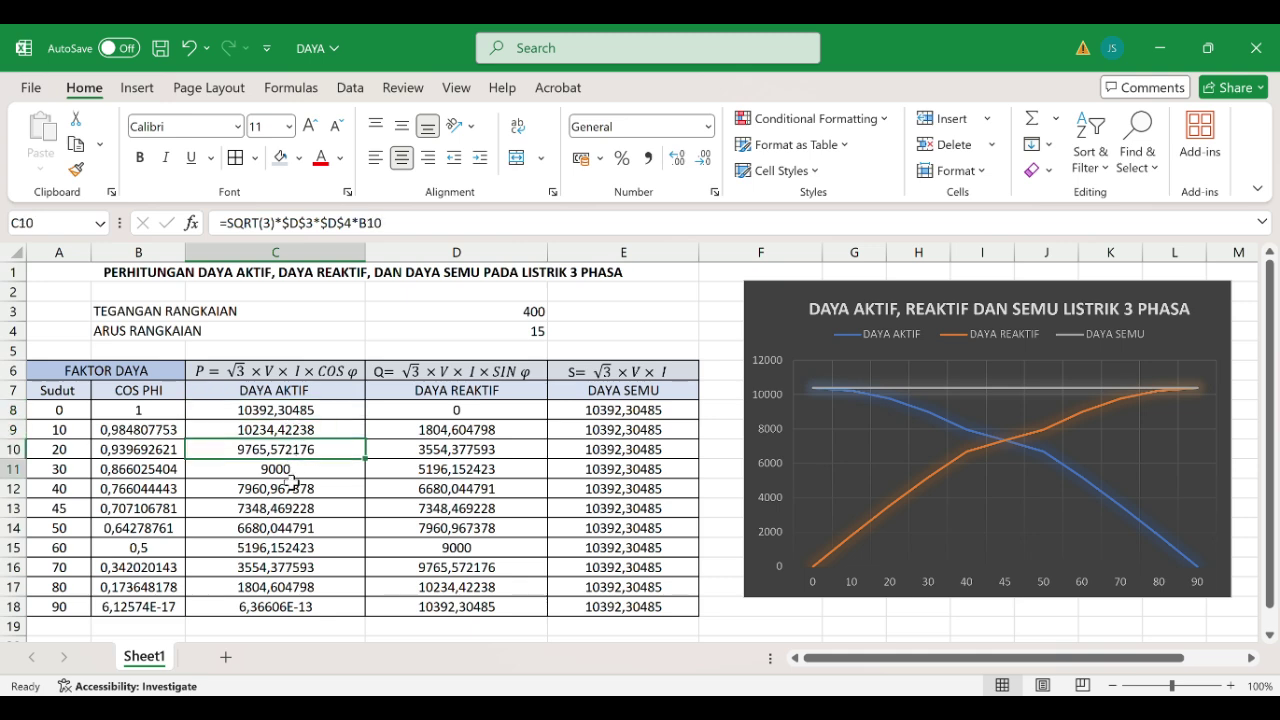
left_click(297, 469)
left_click(298, 489)
left_click(300, 508)
left_click(300, 528)
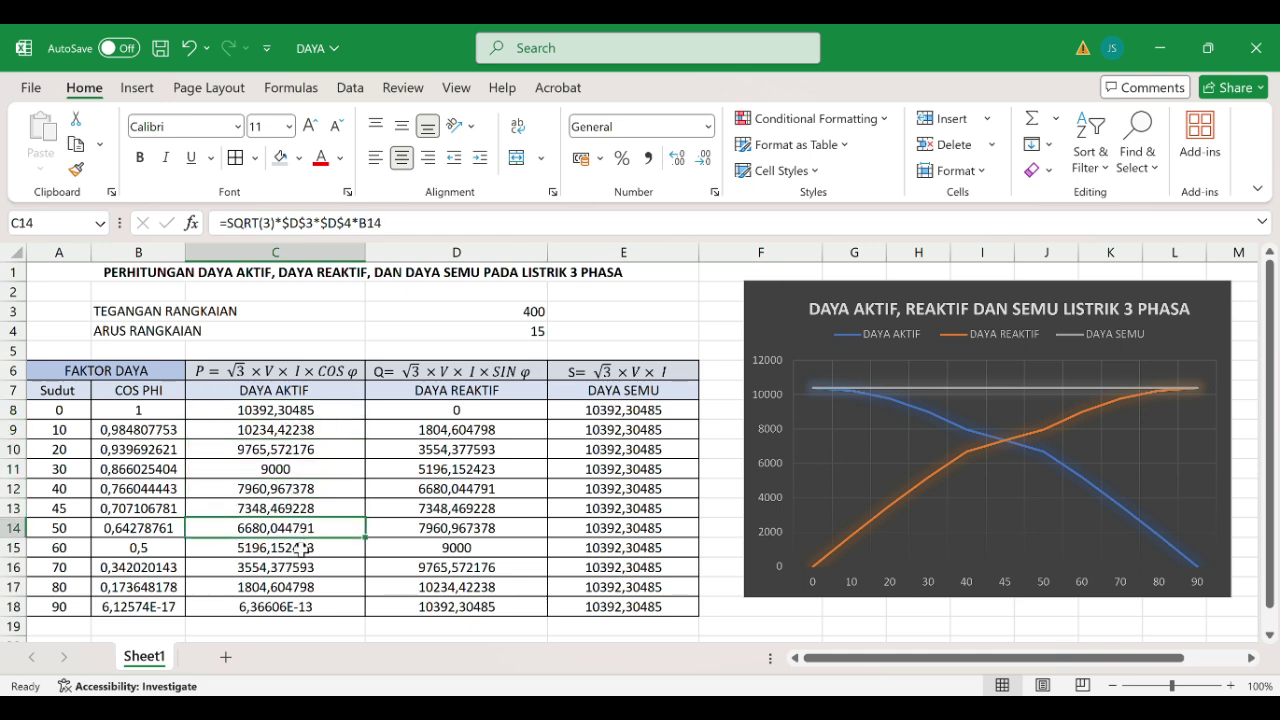
left_click(300, 548)
left_click(293, 571)
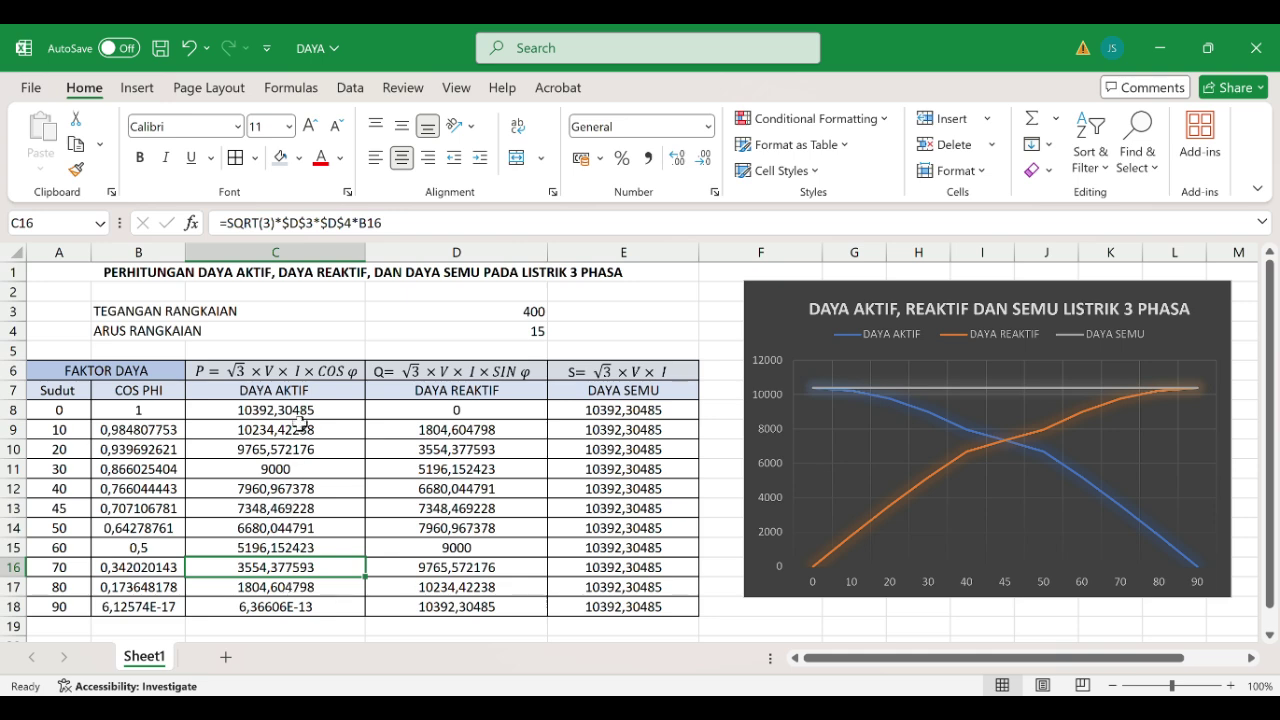
Step: Inspect the COS PHI formulas in B9 to B11 and B13, and the DAYA AKTIF formulas in C13 and C18
left_click(178, 418)
key("Down")
key("Down")
key("Down")
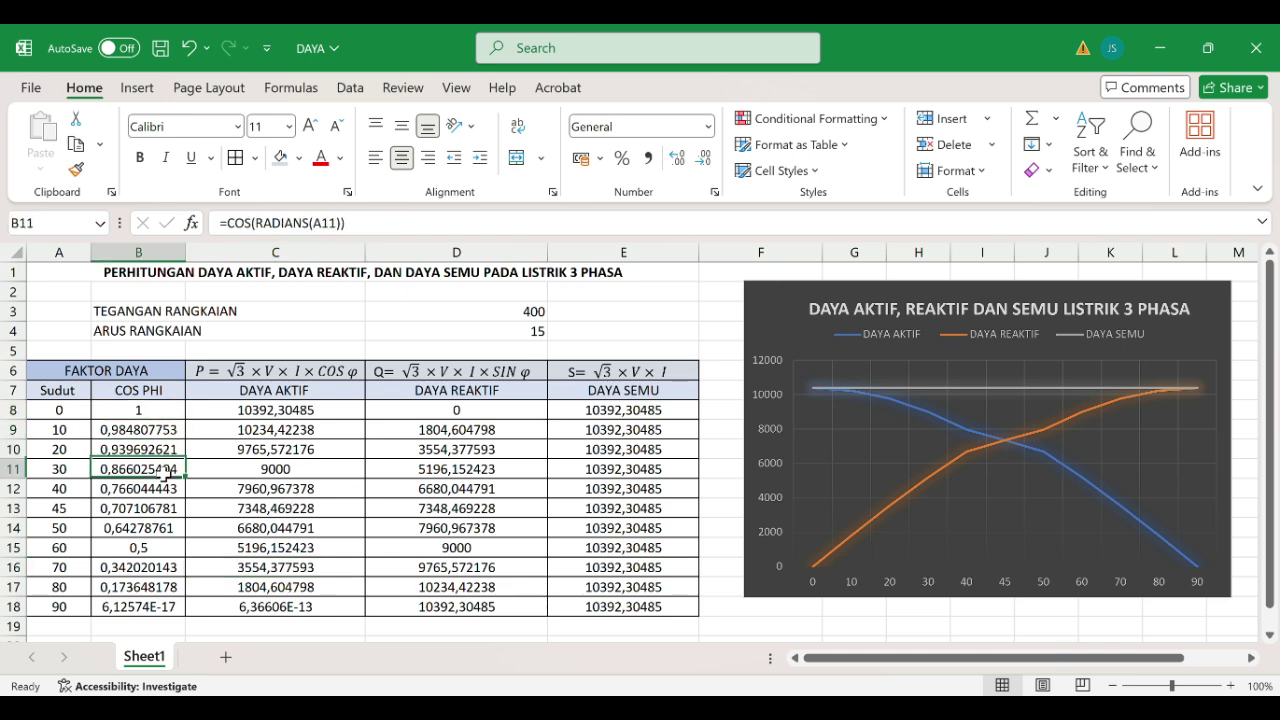
left_click(271, 510)
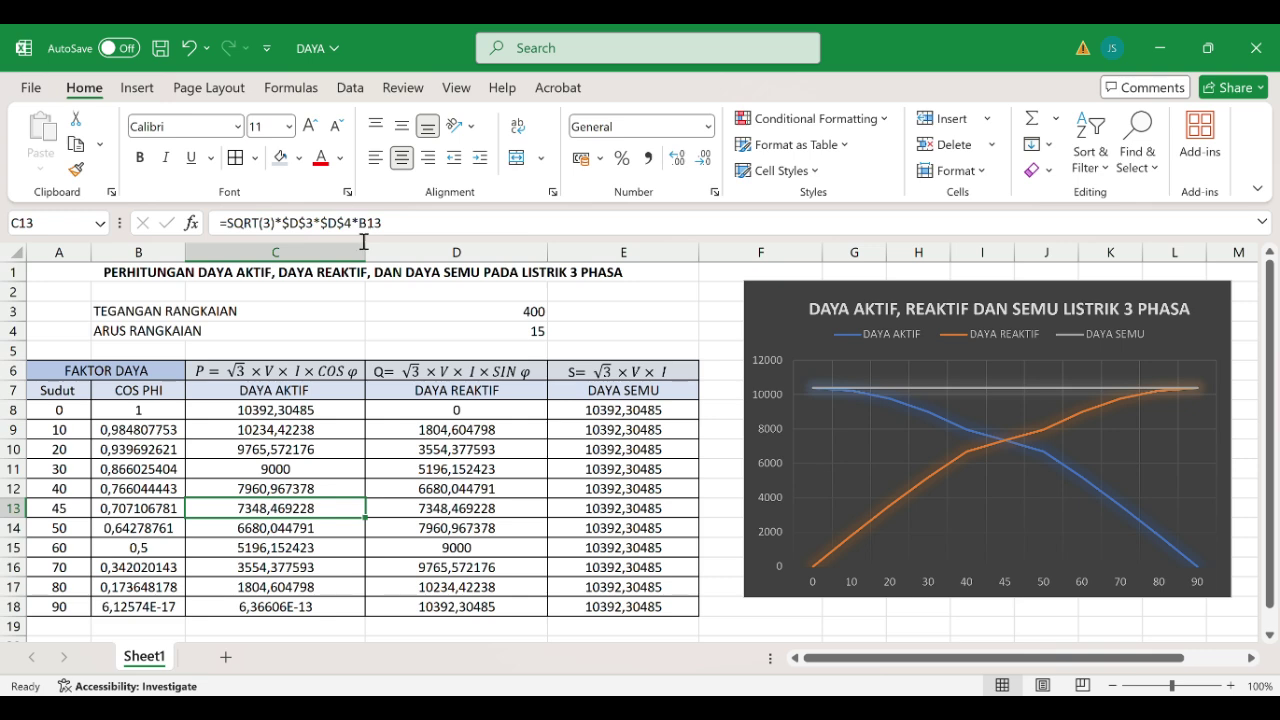
left_click(182, 514)
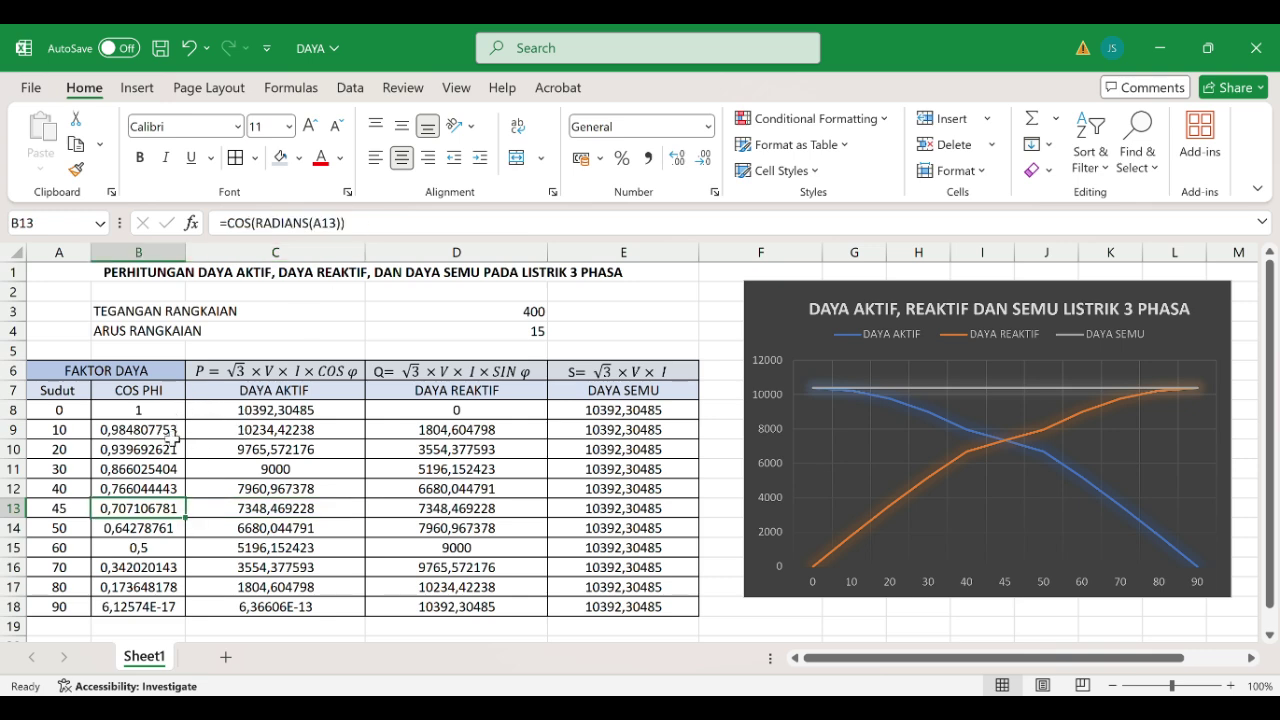
left_click(268, 612)
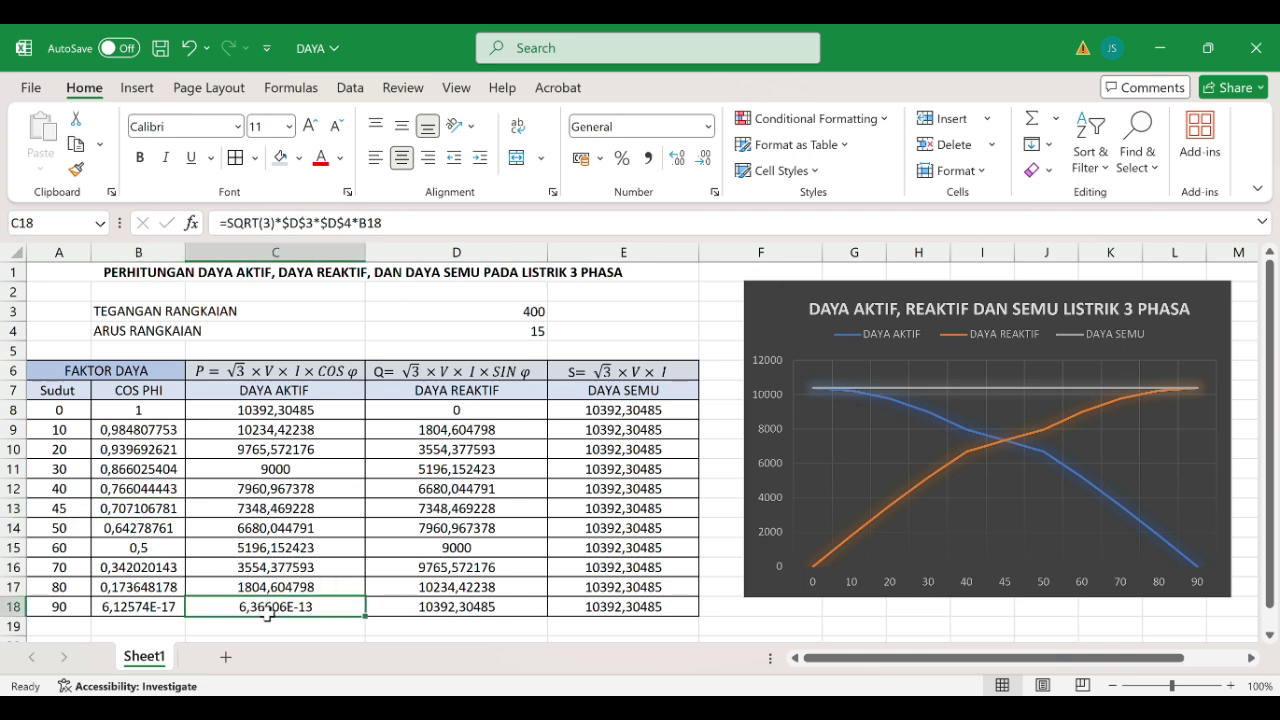
Step: Trace the DAYA REAKTIF formula in D8 back to the voltage in D3, the current in D4 and COS PHI in B8
left_click(450, 412)
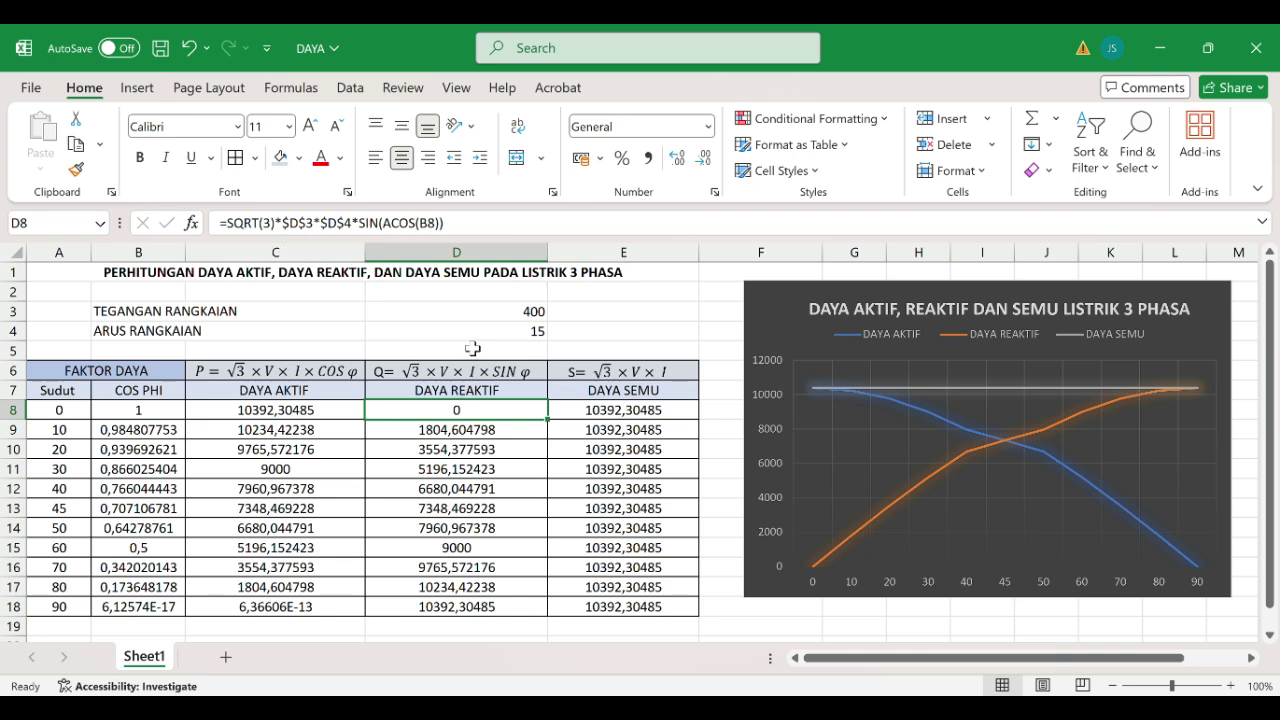
left_click(490, 316)
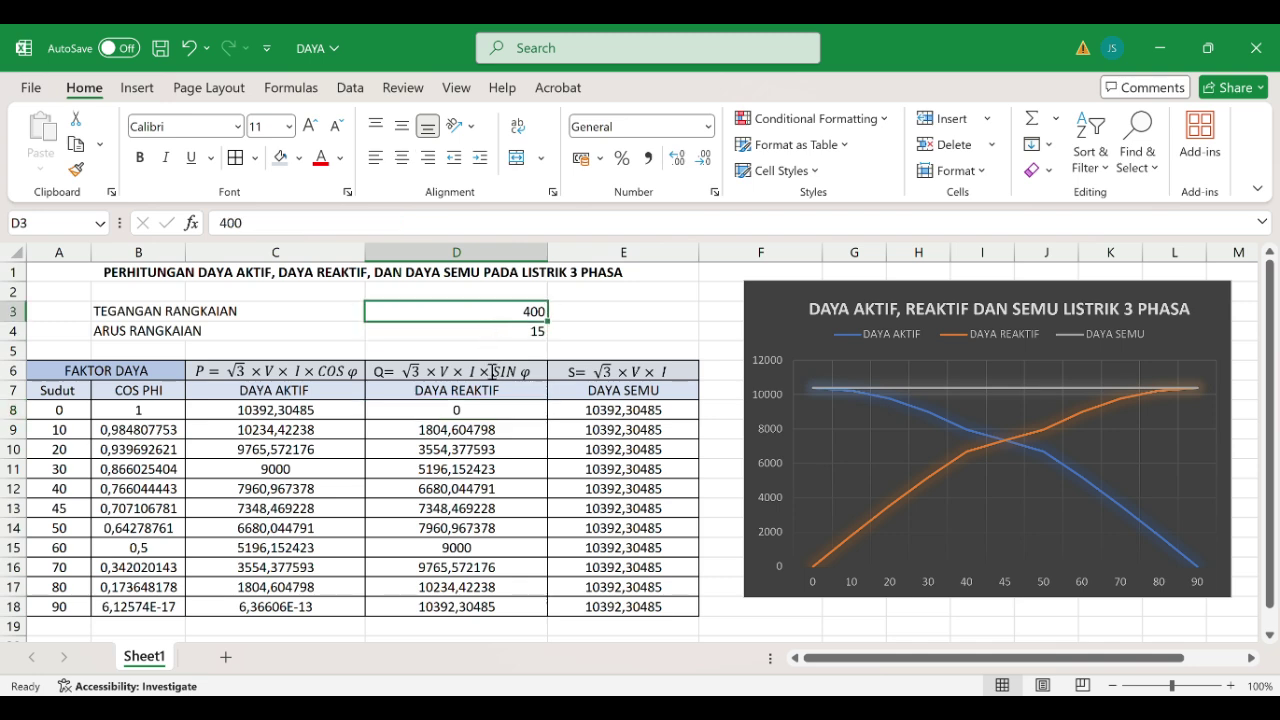
left_click(490, 414)
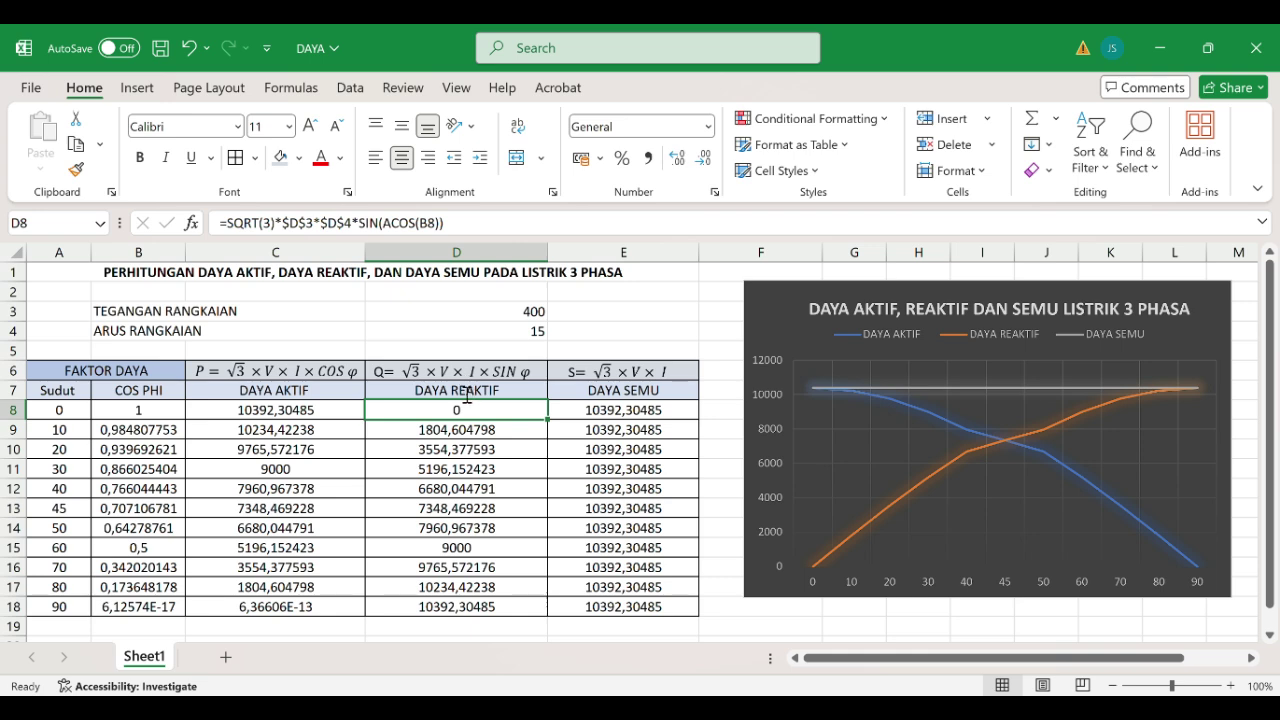
left_click(499, 339)
left_click(499, 399)
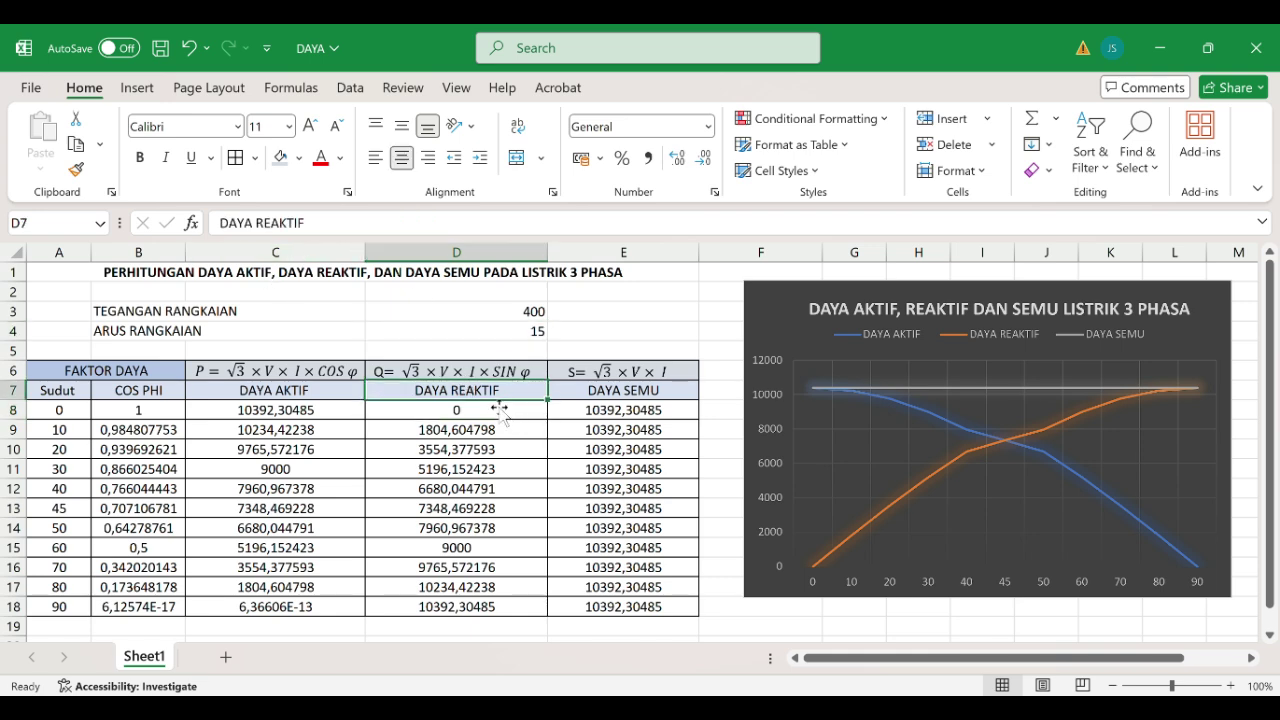
left_click(500, 412)
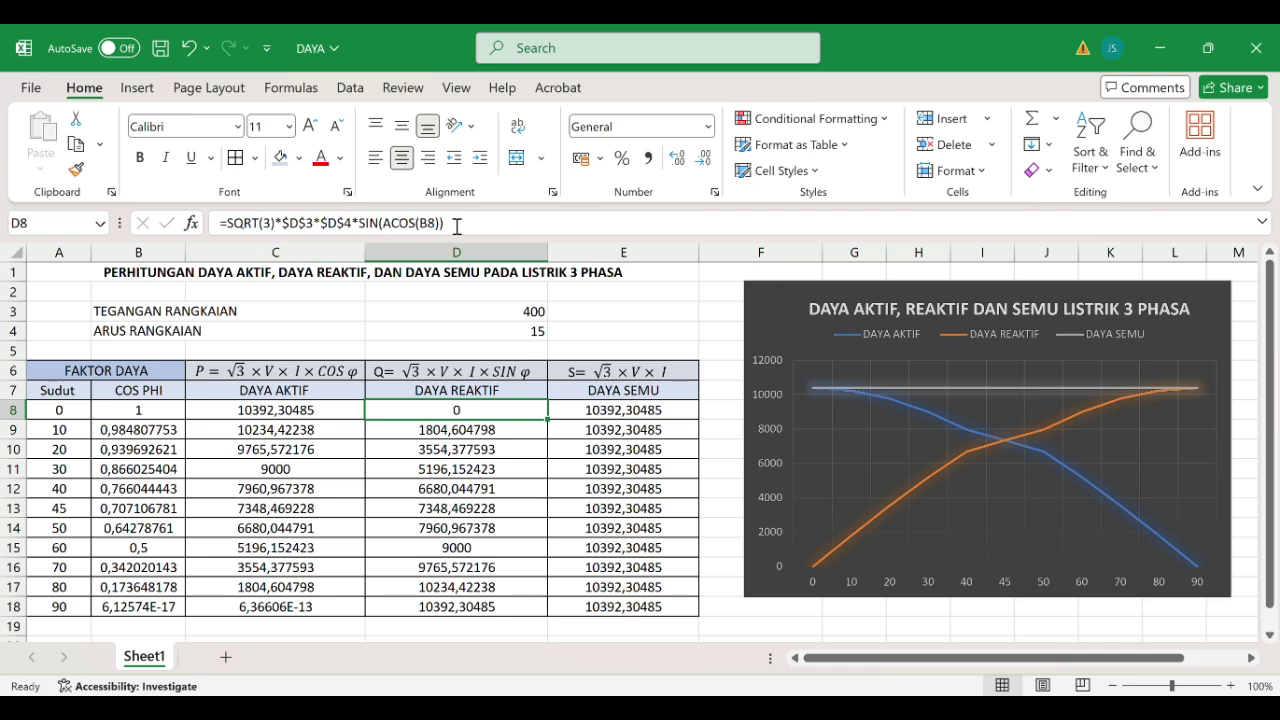
left_click(145, 412)
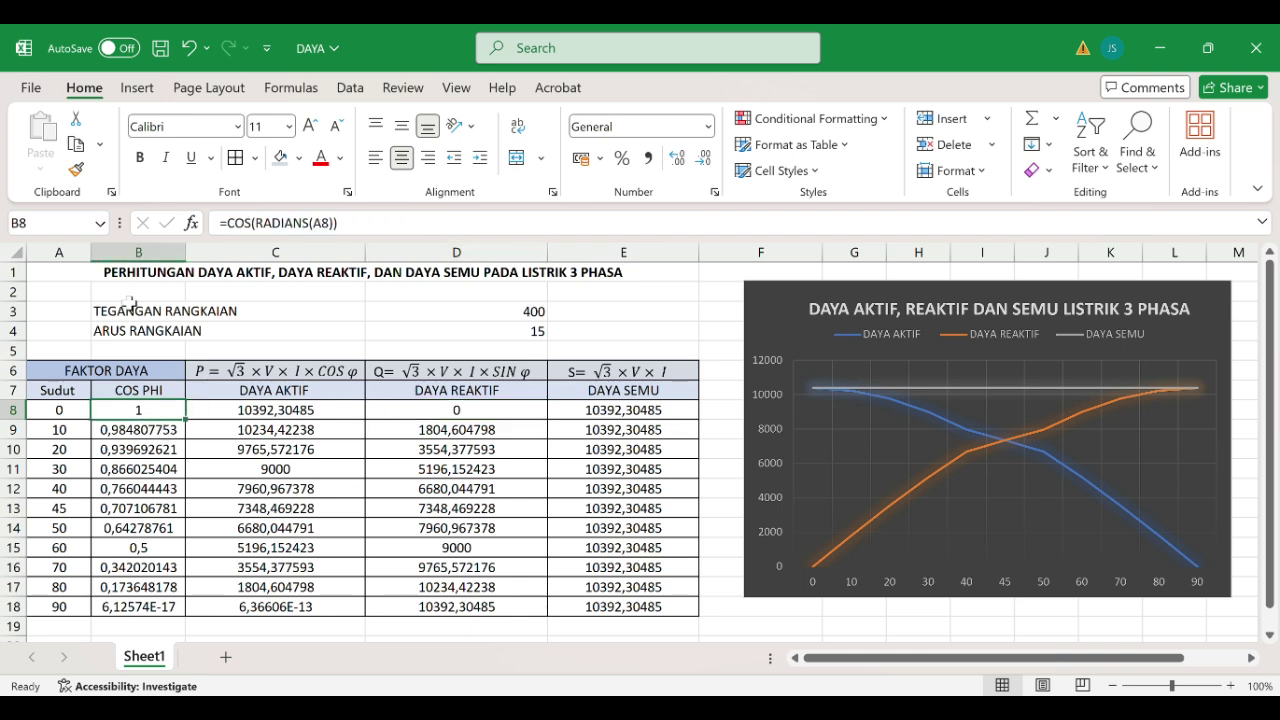
left_click(461, 410)
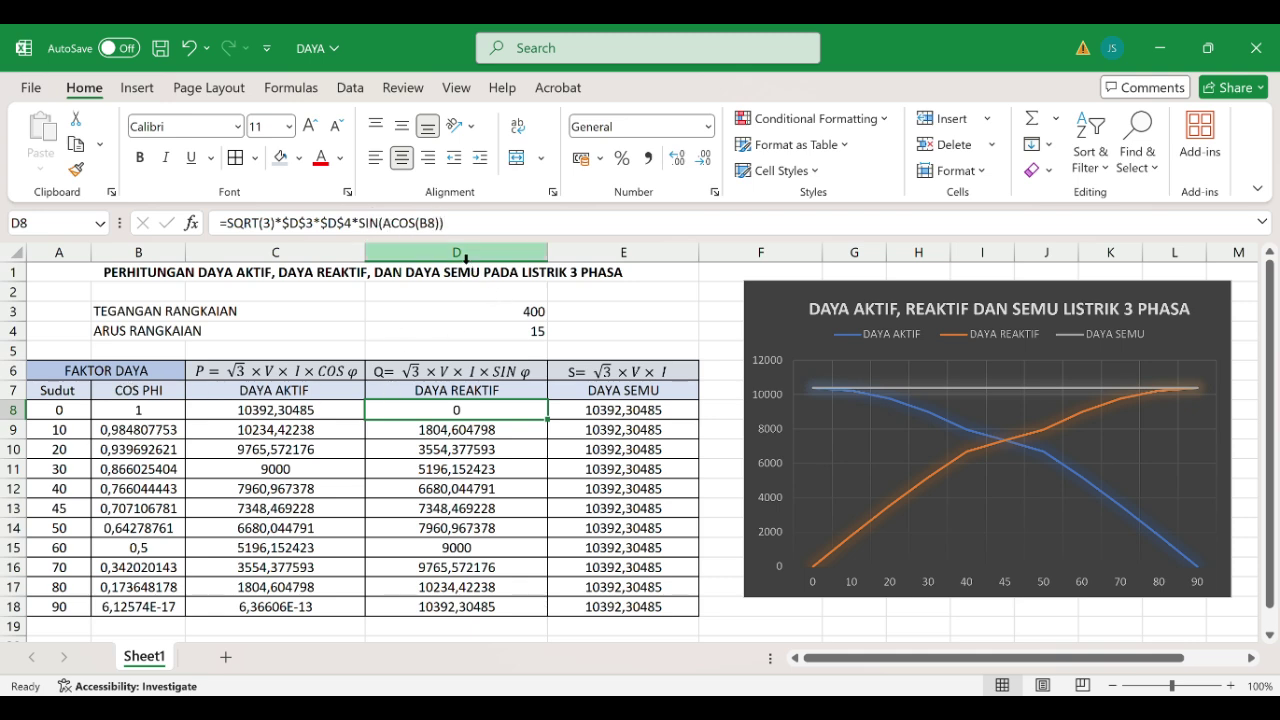
left_click(175, 413)
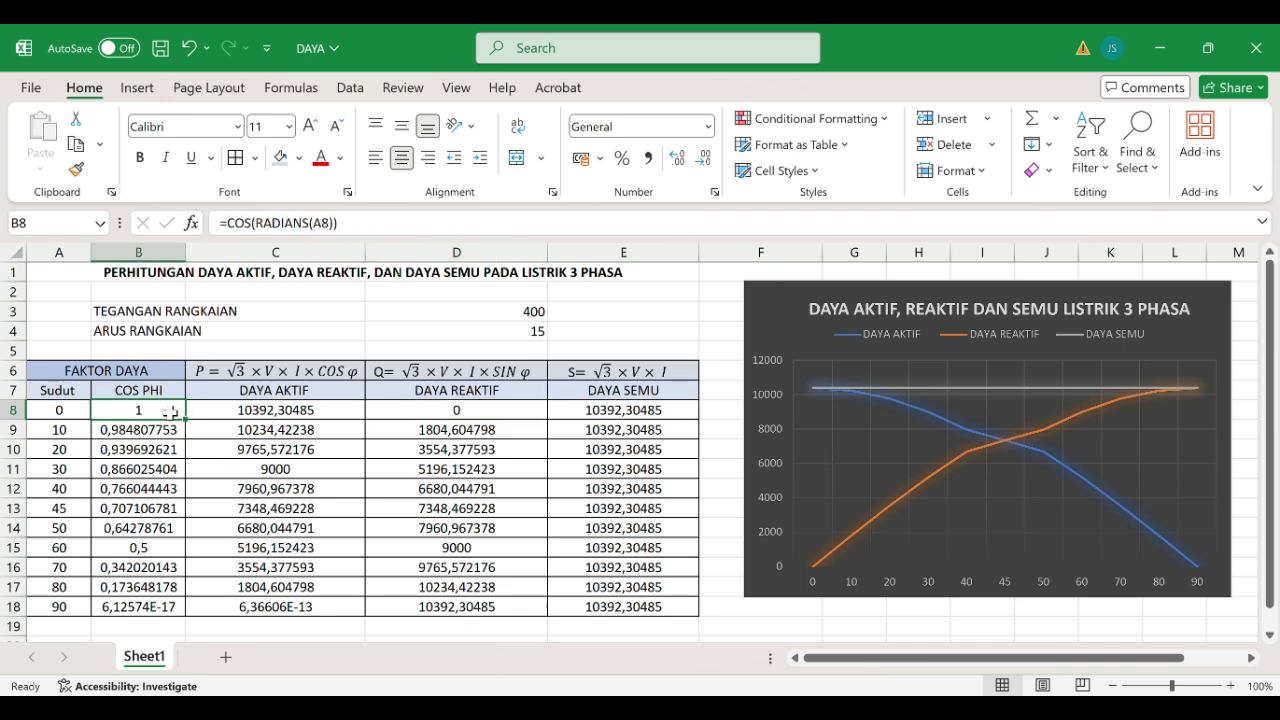
Step: Check the DAYA REAKTIF formulas row by row from D9 down to D18, comparing D10 with COS PHI in B10
left_click(498, 437)
left_click(490, 452)
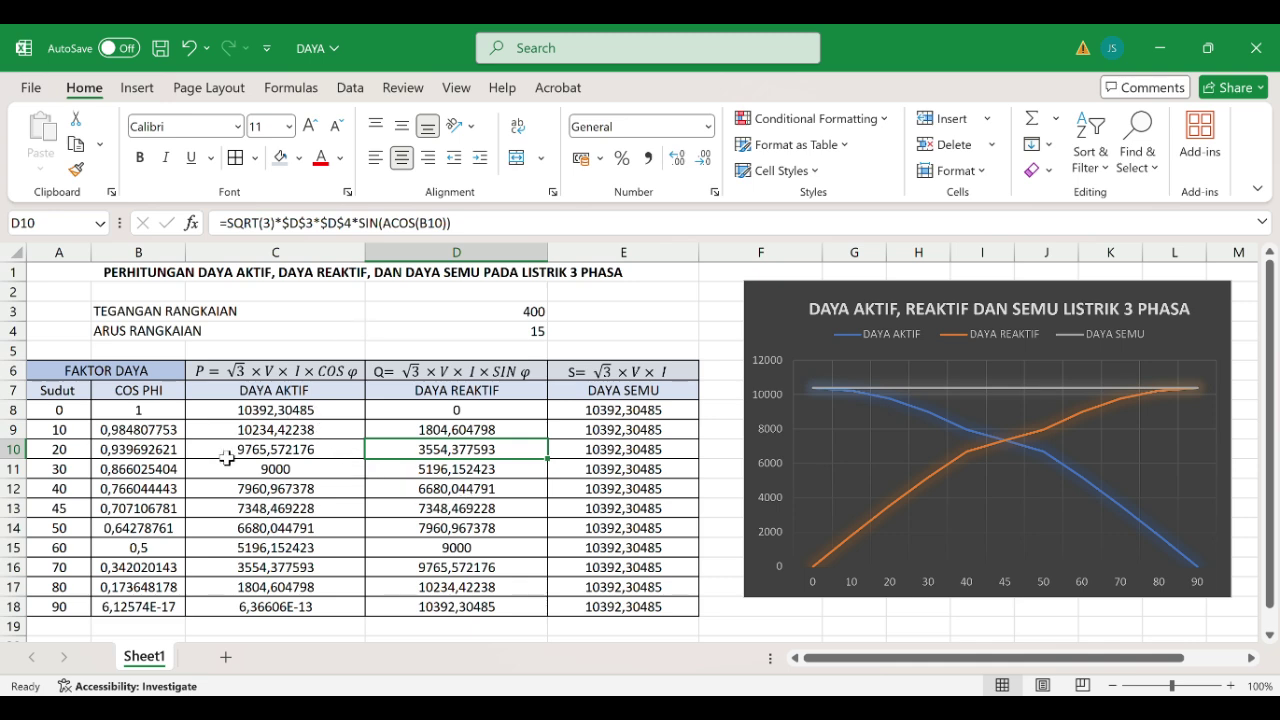
left_click(150, 452)
left_click(502, 472)
left_click(504, 490)
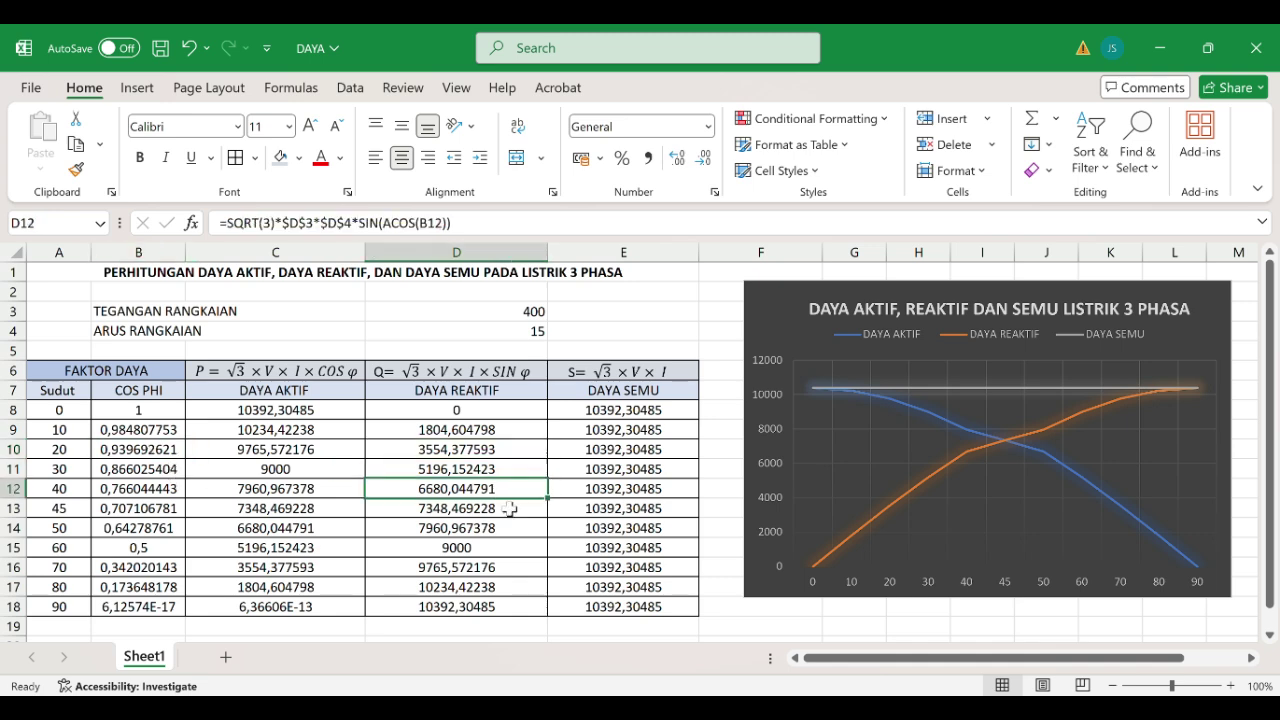
left_click(510, 509)
left_click(510, 528)
left_click(510, 548)
left_click(510, 567)
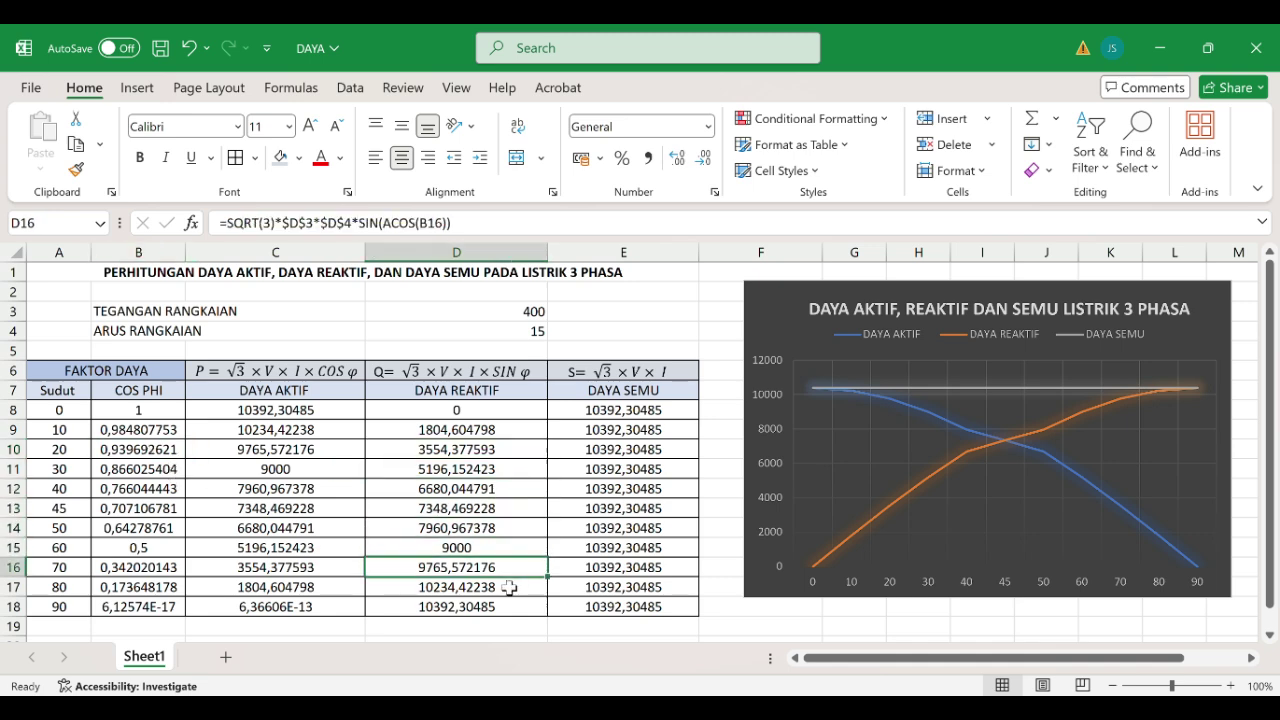
left_click(509, 588)
left_click(512, 607)
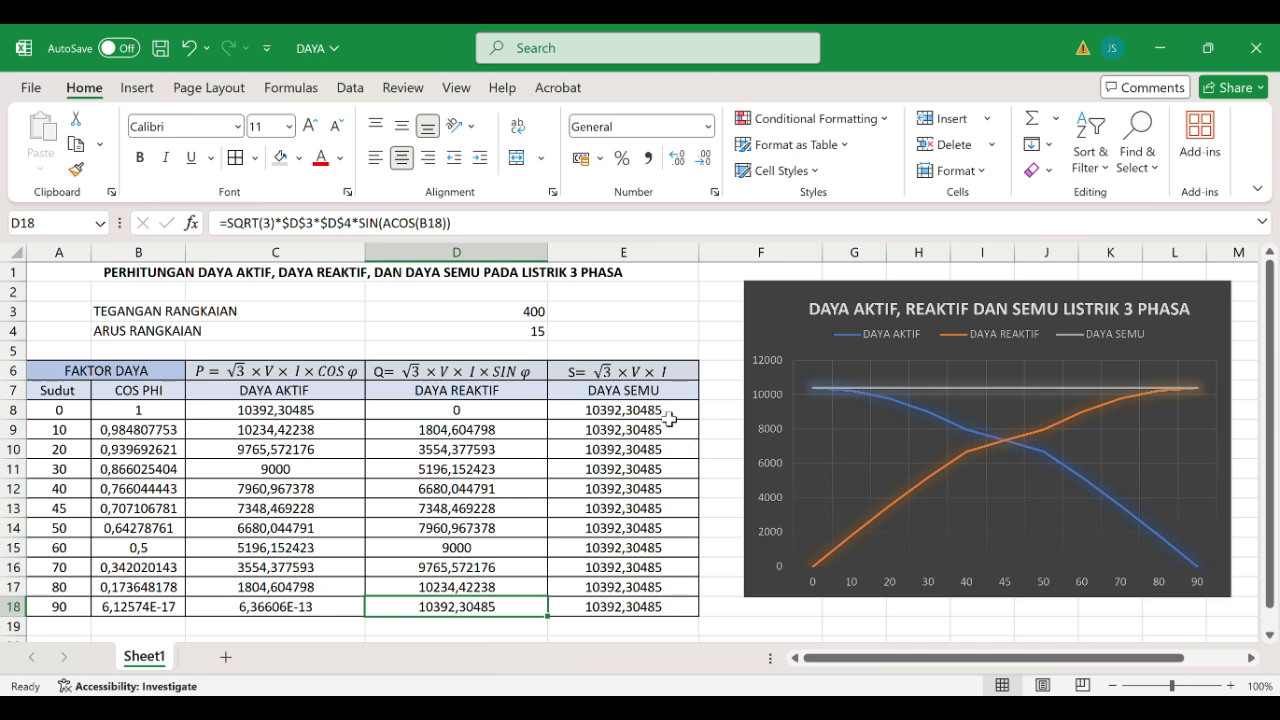
Step: Inspect the DAYA SEMU formula in E8 and compare it with the DAYA AKTIF and DAYA REAKTIF formulas in C8 and D9
left_click(668, 416)
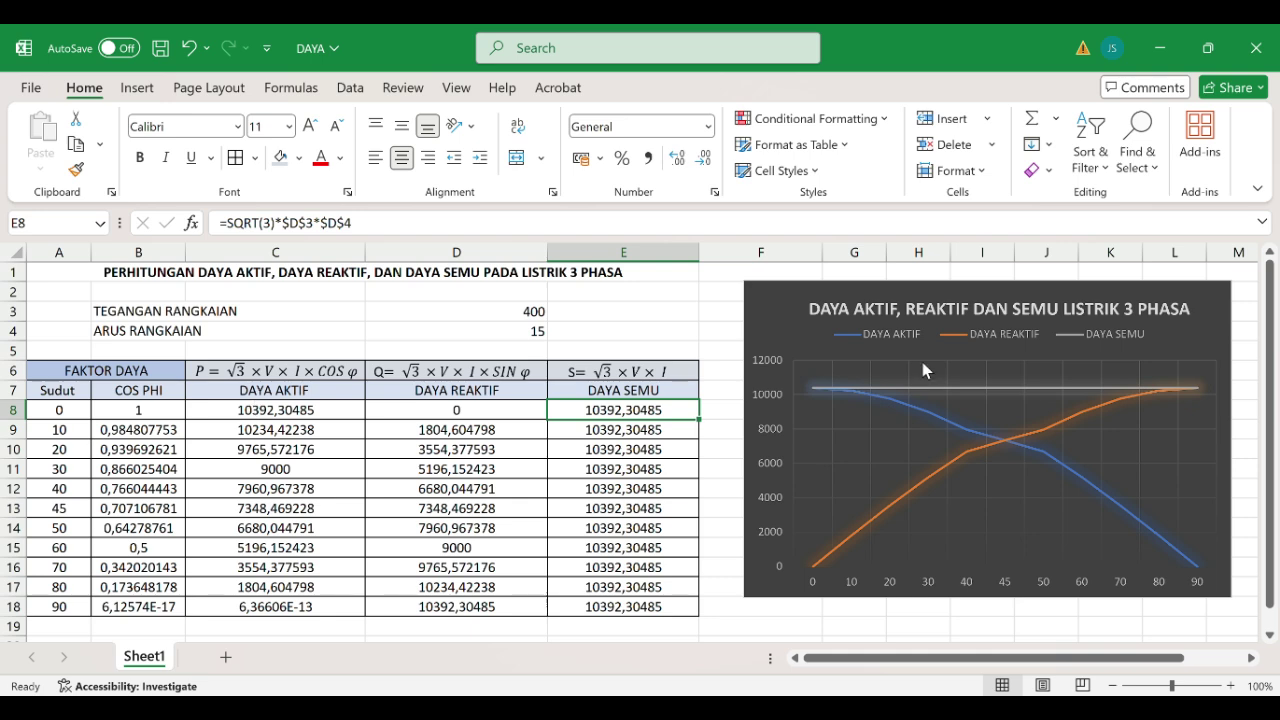
left_click(215, 416)
left_click(480, 432)
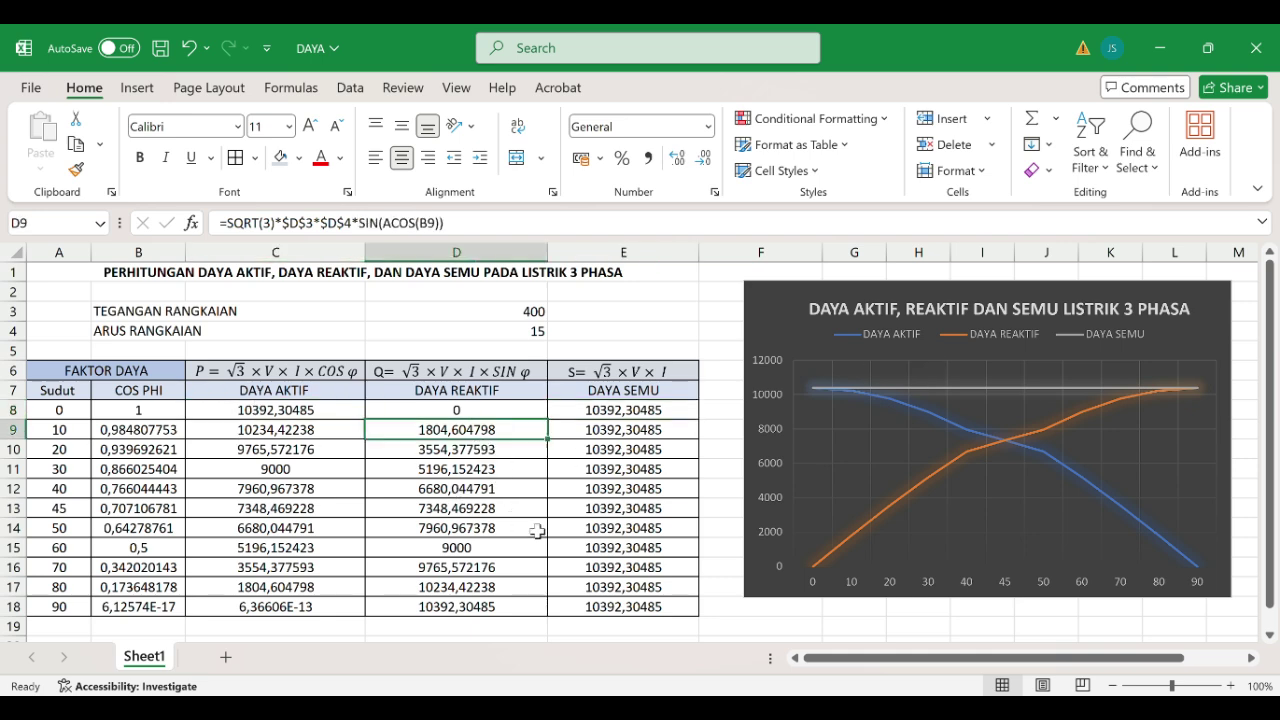
Step: Examine the chart's legend and the source ranges of the DAYA AKTIF, DAYA REAKTIF and DAYA SEMU curves
left_click(825, 310)
left_click(776, 330)
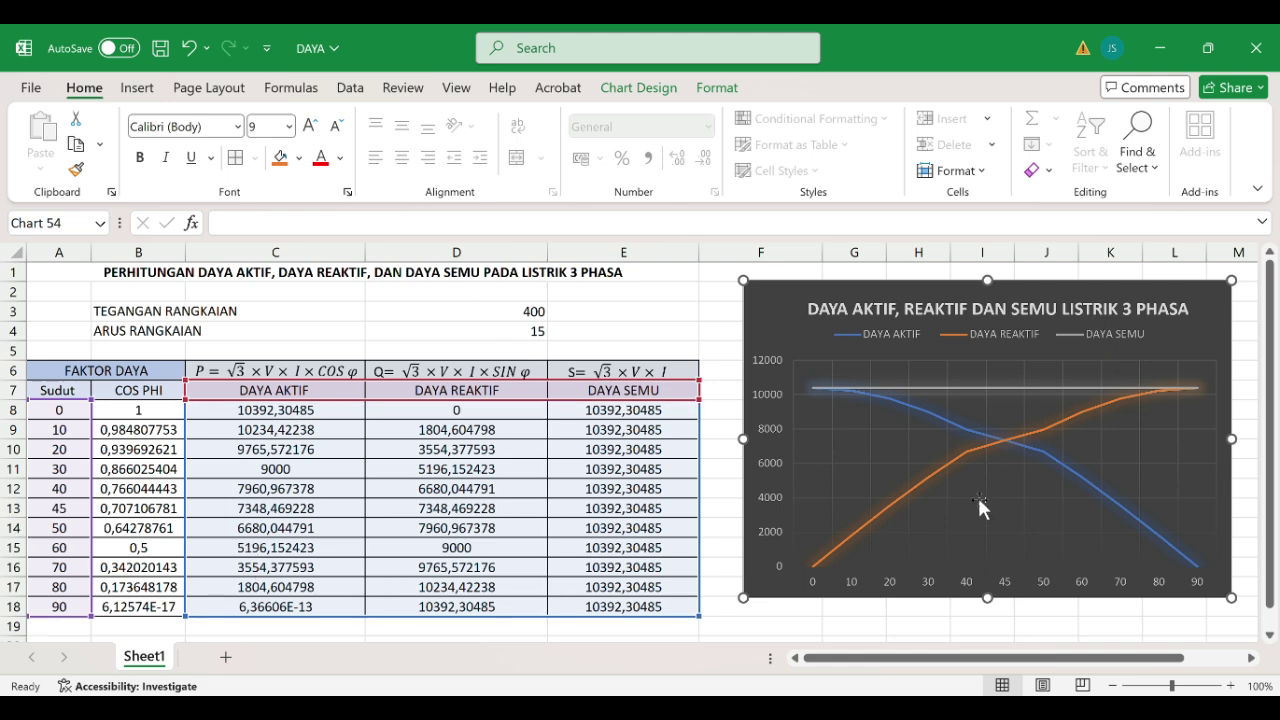
left_click(625, 314)
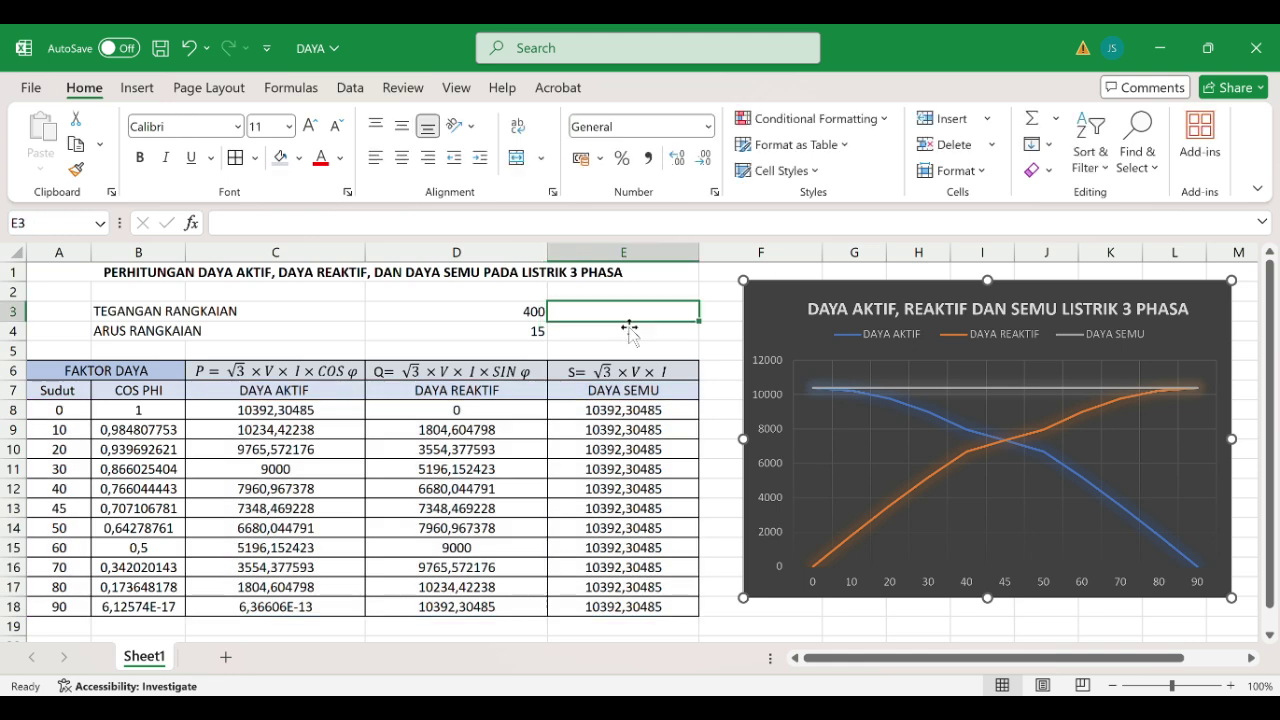
left_click(837, 332)
left_click(837, 333)
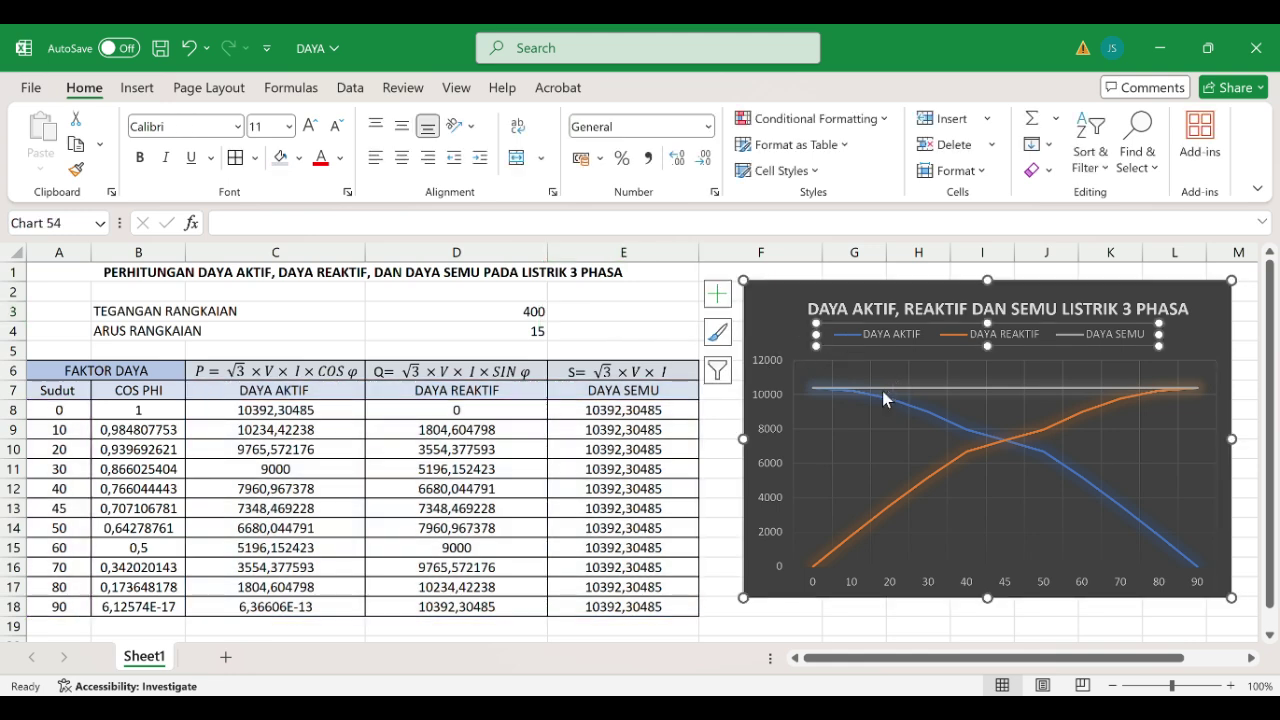
left_click(888, 399)
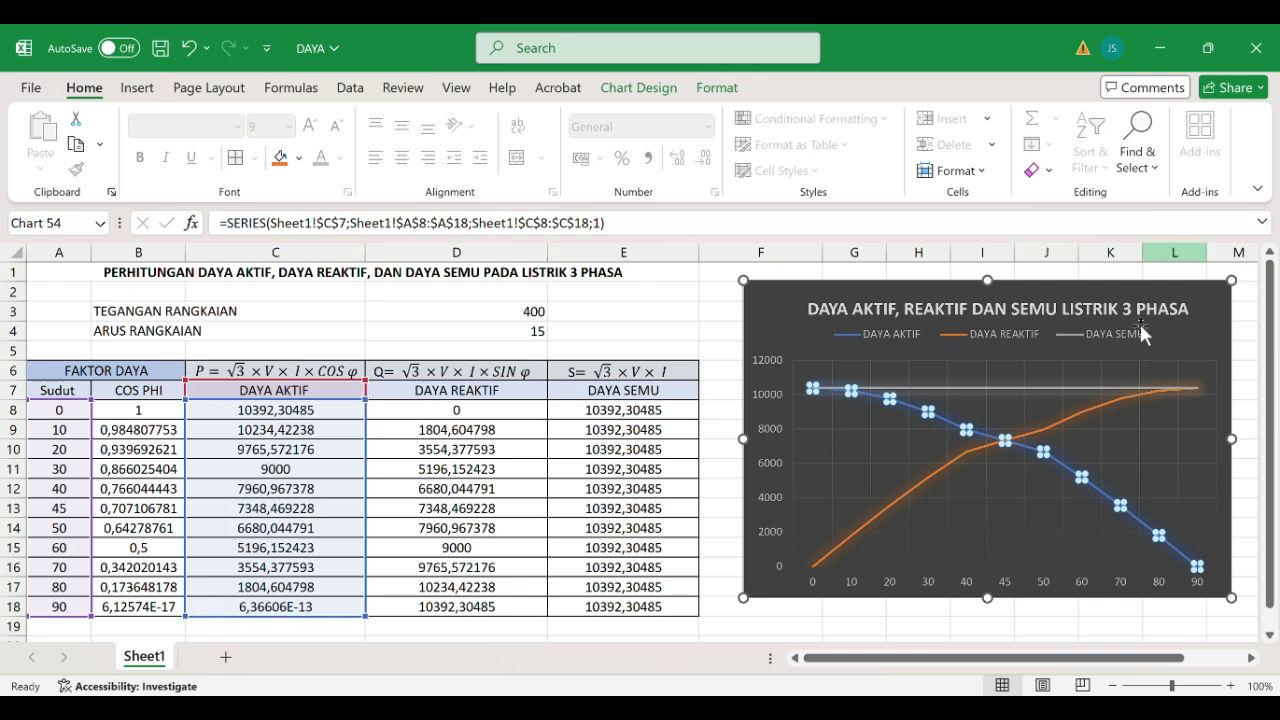
left_click(1092, 419)
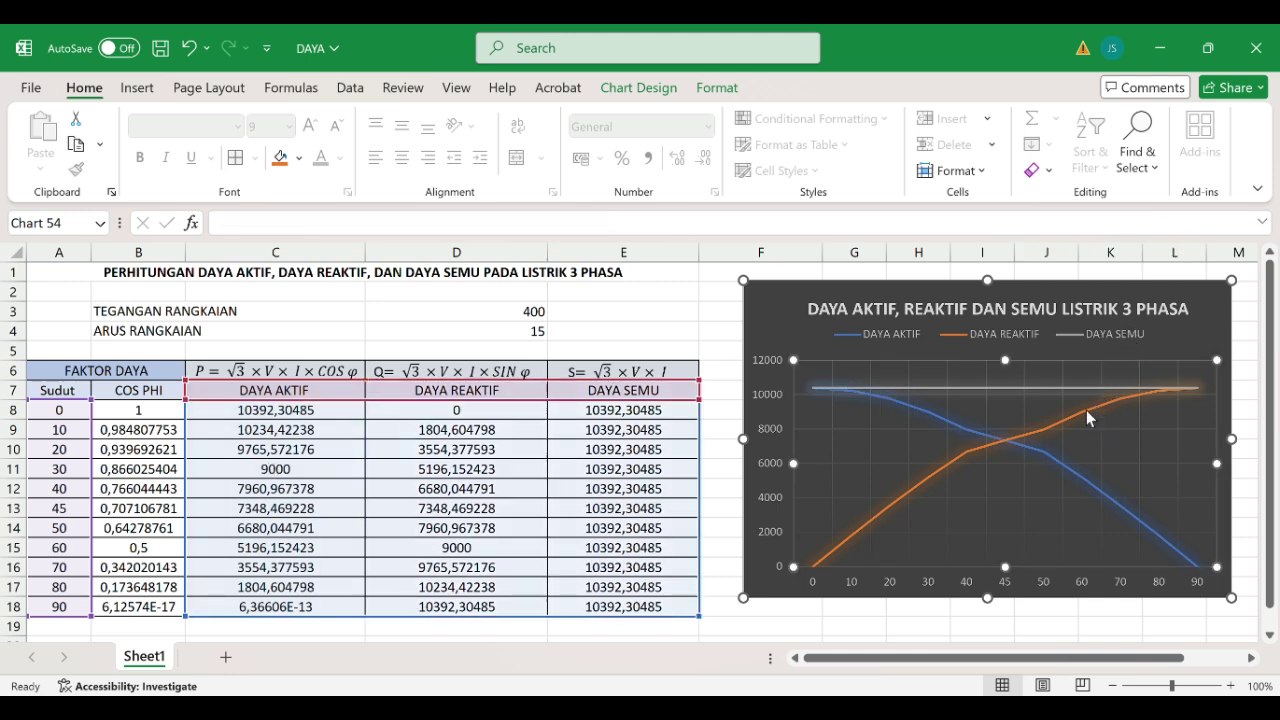
left_click(1089, 418)
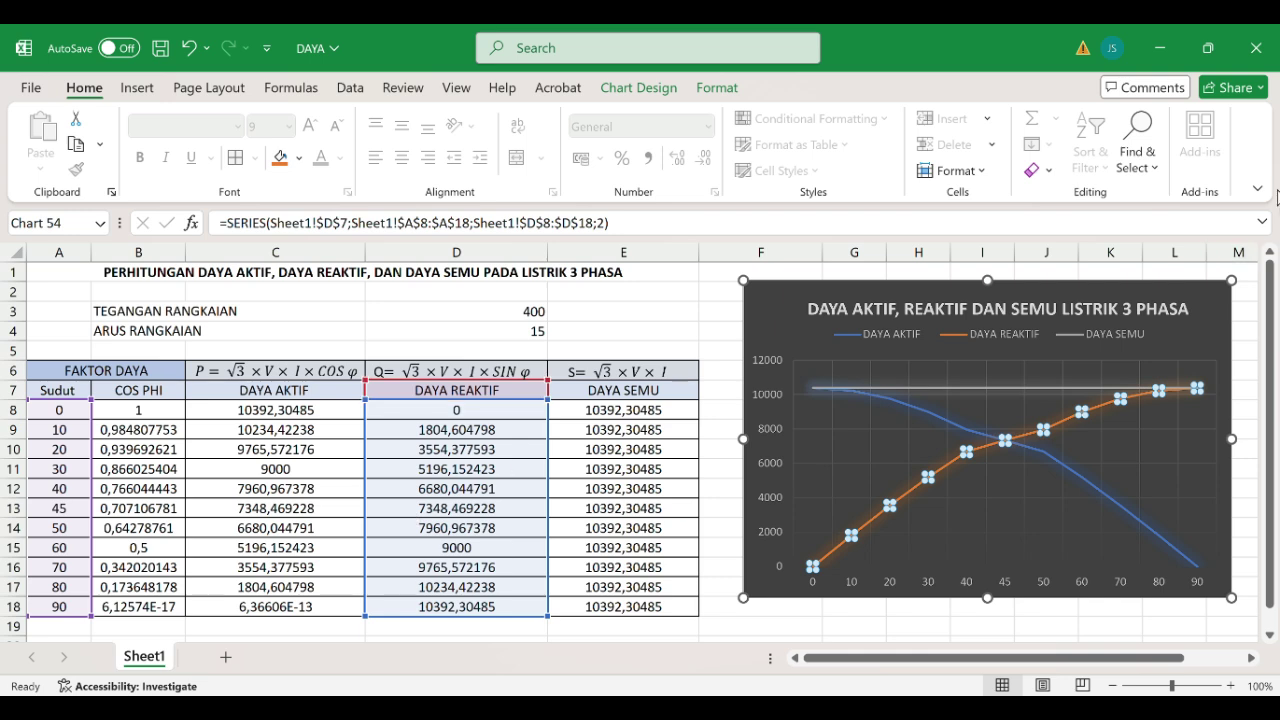
left_click(1008, 391)
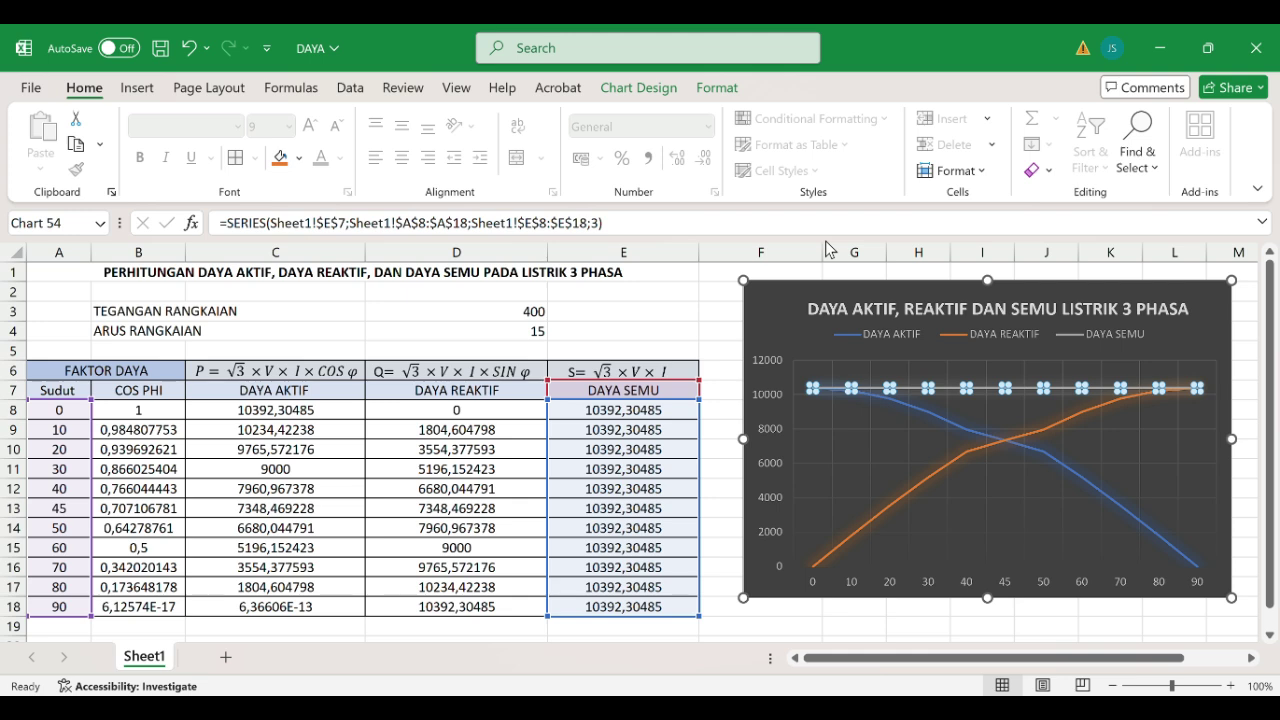
Step: Examine the DAYA AKTIF curve across the phase angles and relate it to the COS PHI formula in B8
left_click(969, 372)
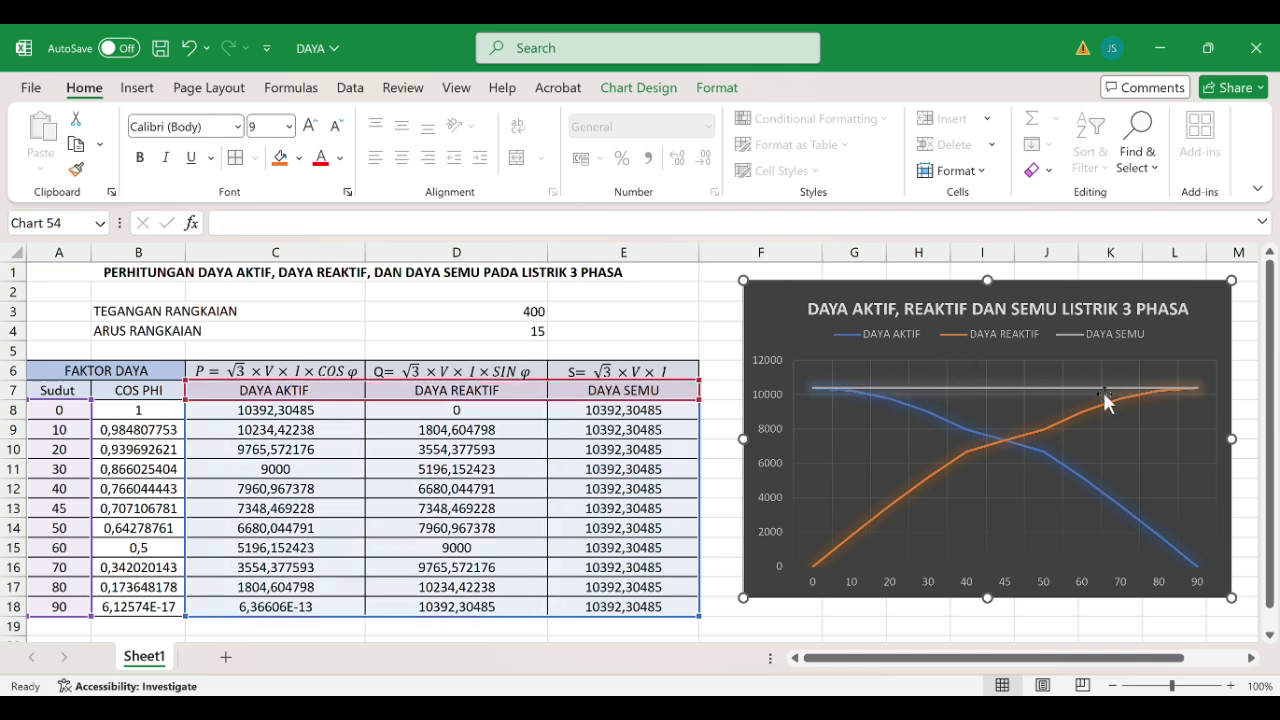
left_click(910, 413)
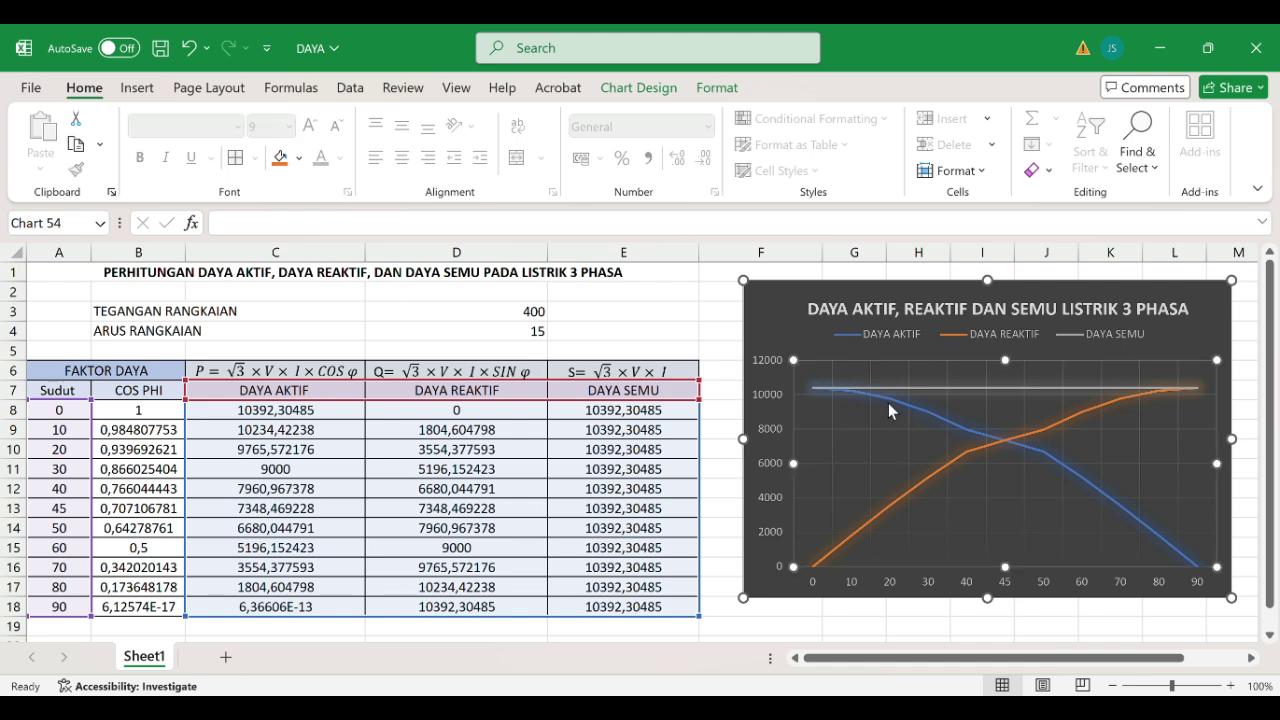
left_click(897, 408)
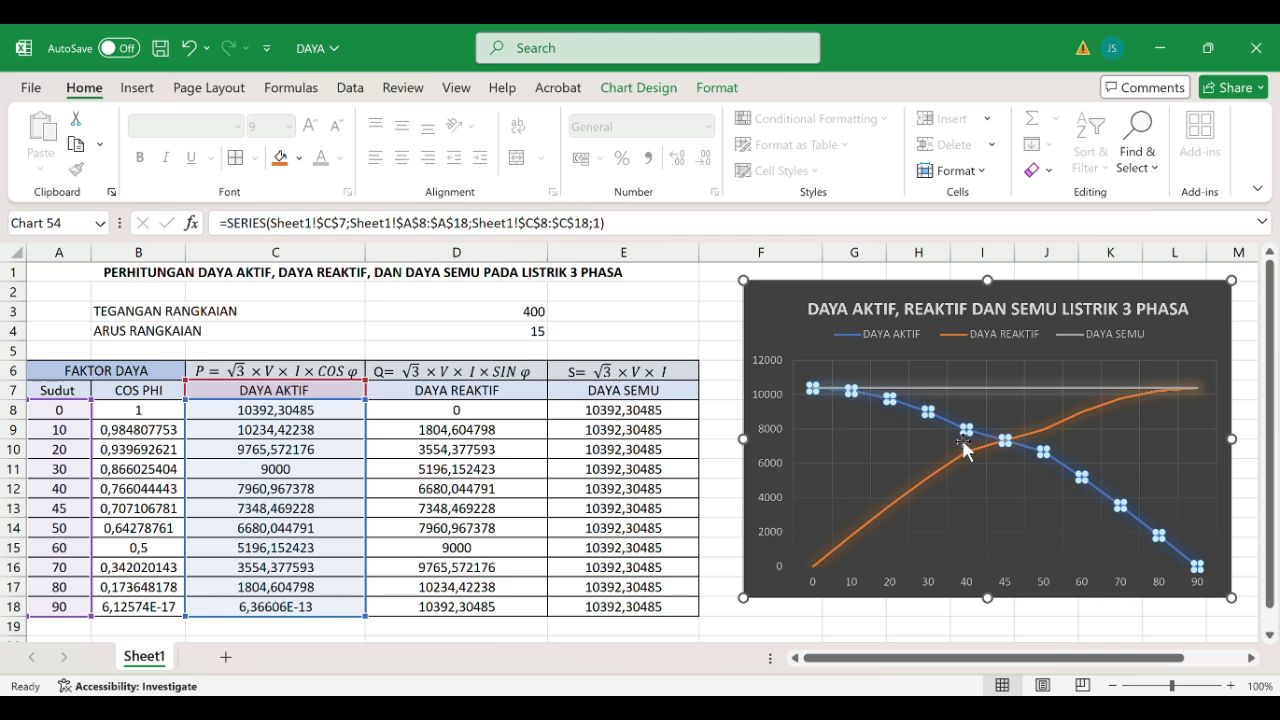
left_click(886, 507)
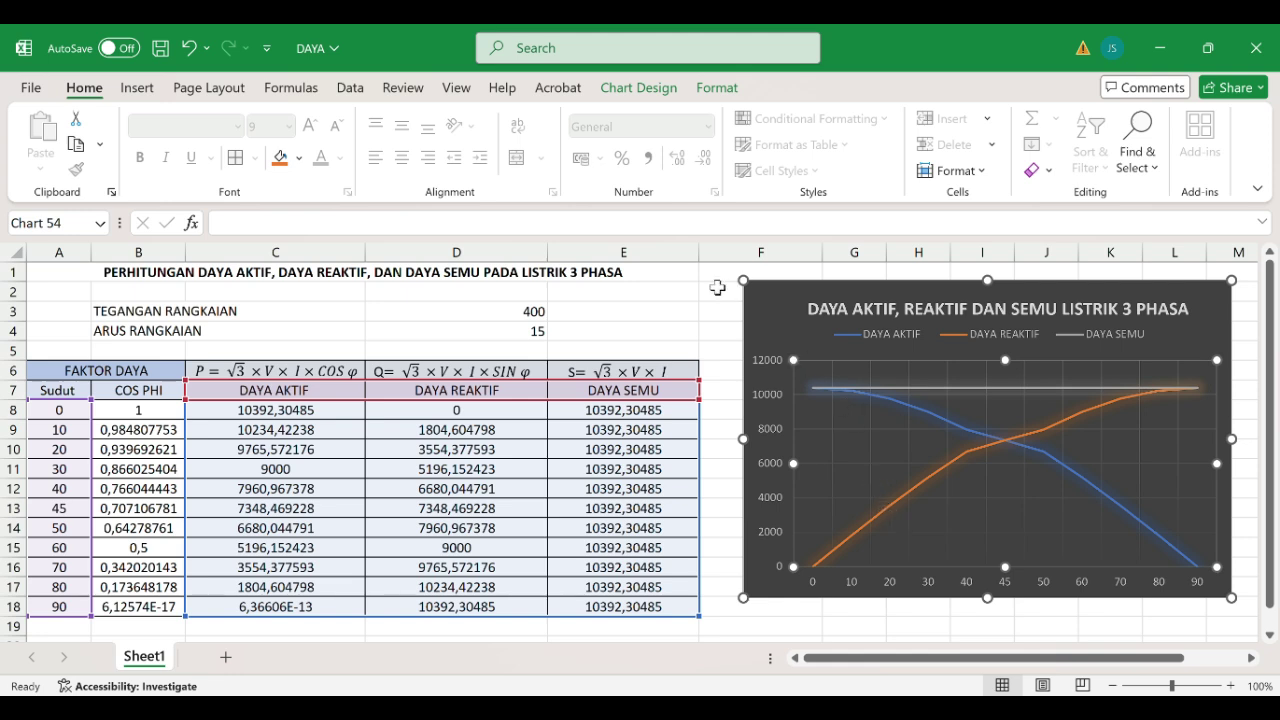
left_click(677, 292)
left_click(880, 397)
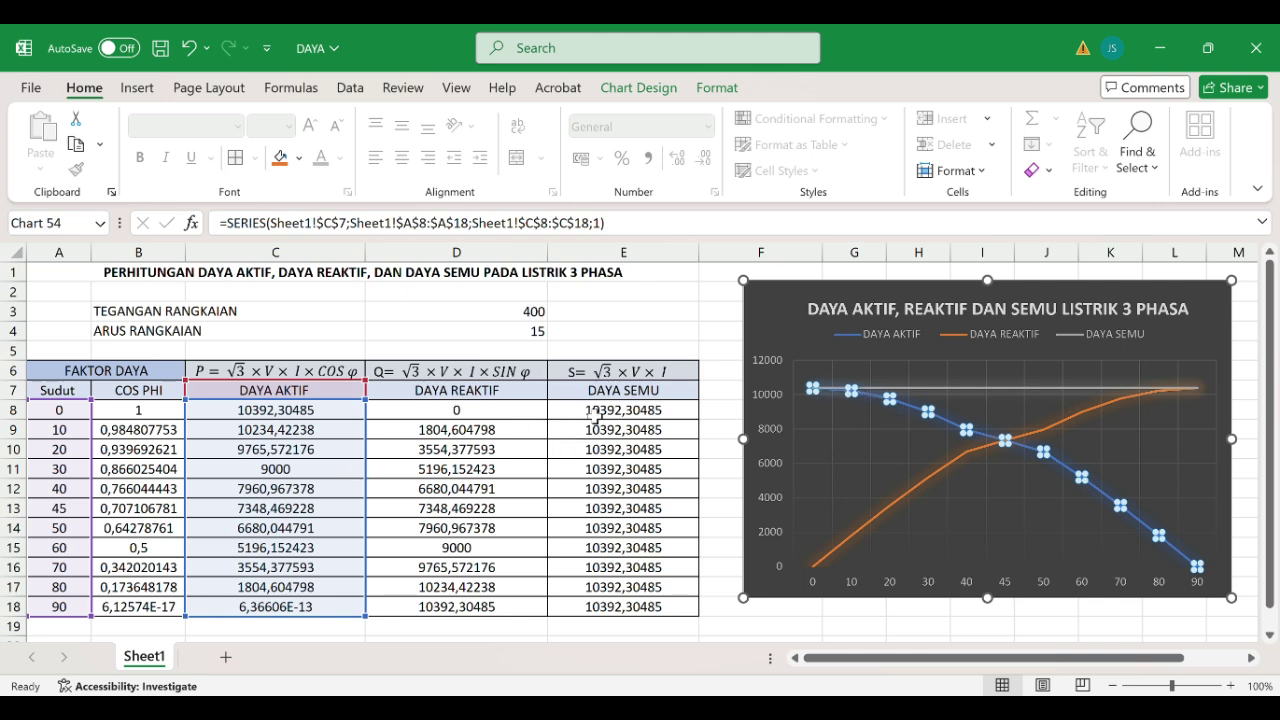
left_click(145, 415)
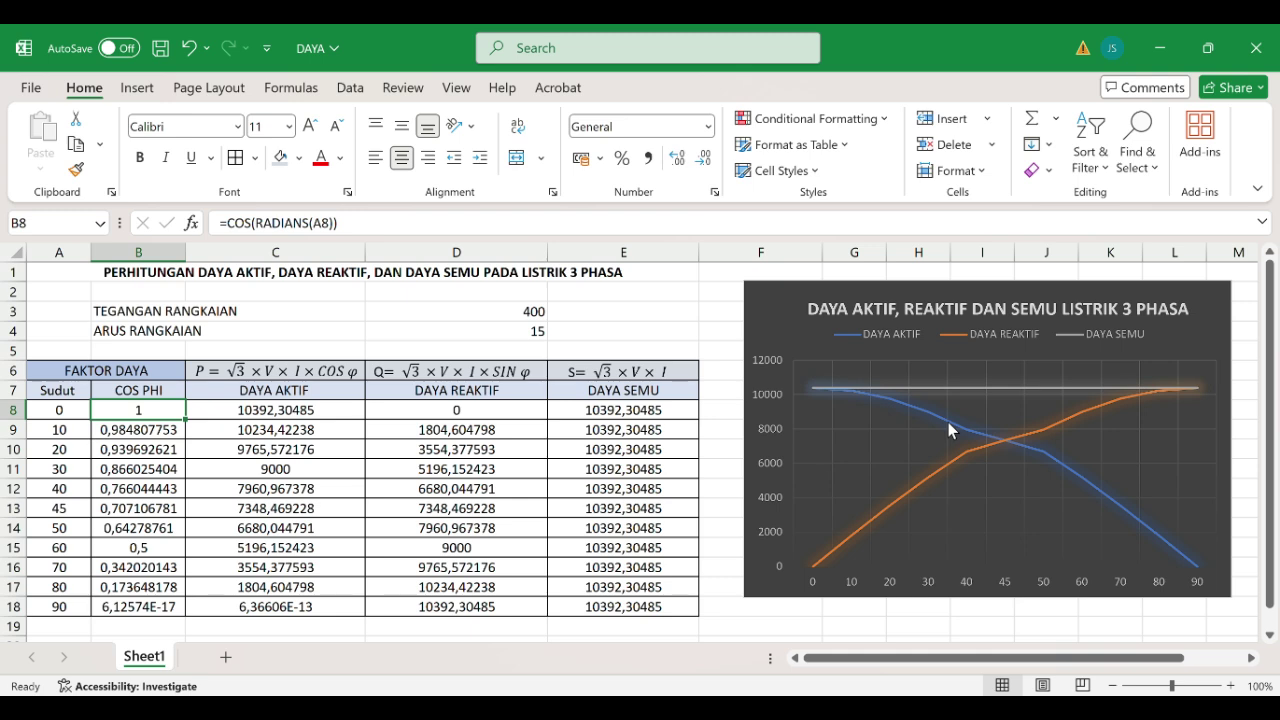
Step: Compare the DAYA AKTIF curve with the DAYA SEMU line in the chart, and deselect the chart
left_click(948, 422)
left_click(948, 422)
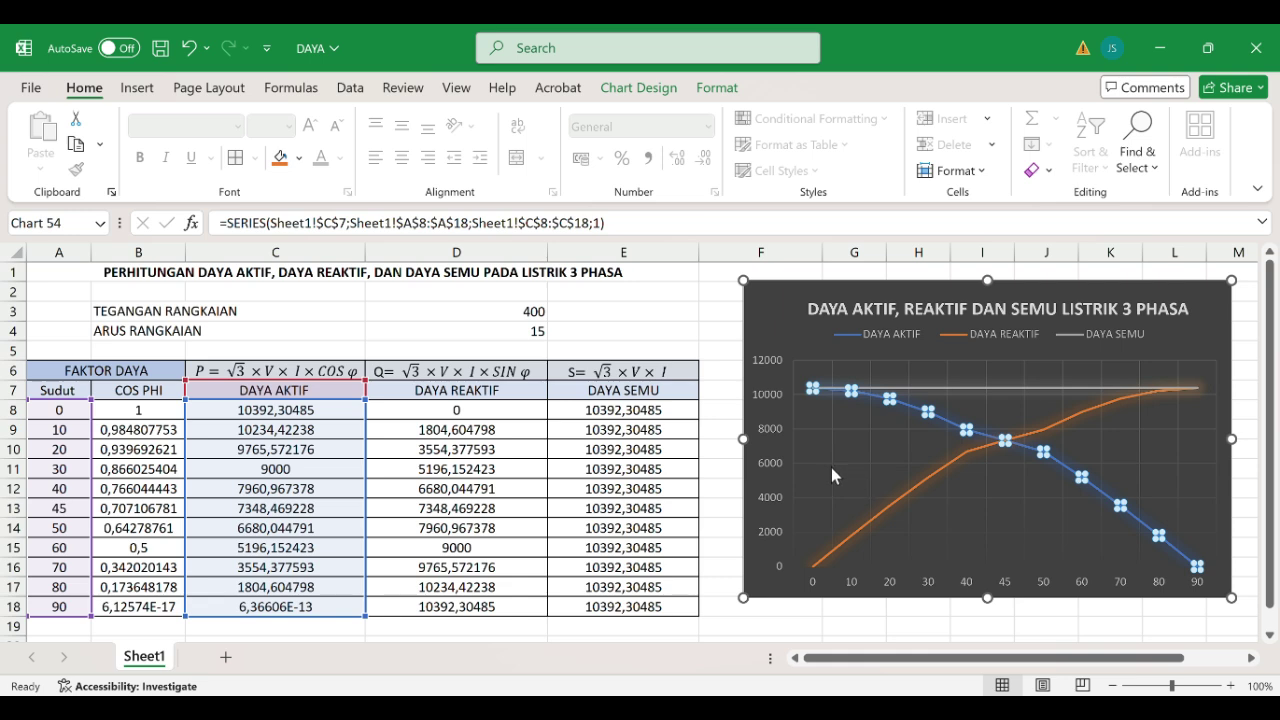
left_click(994, 410)
left_click(993, 394)
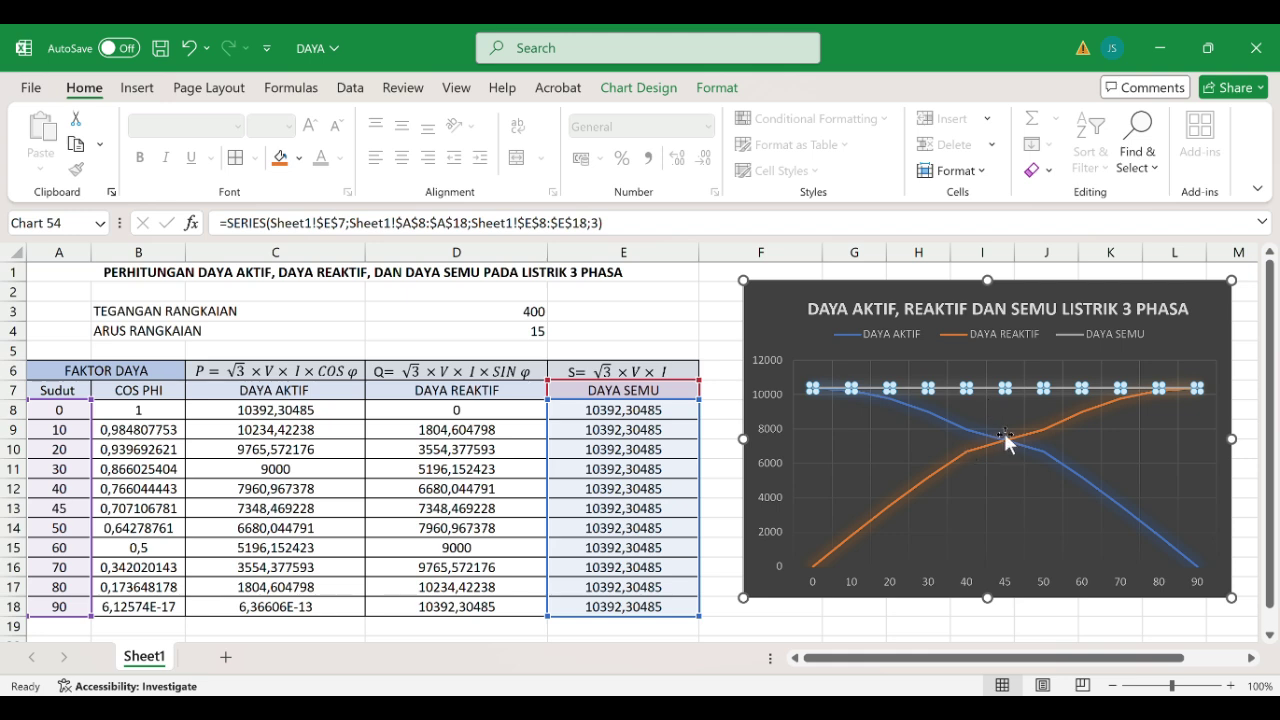
left_click(732, 510)
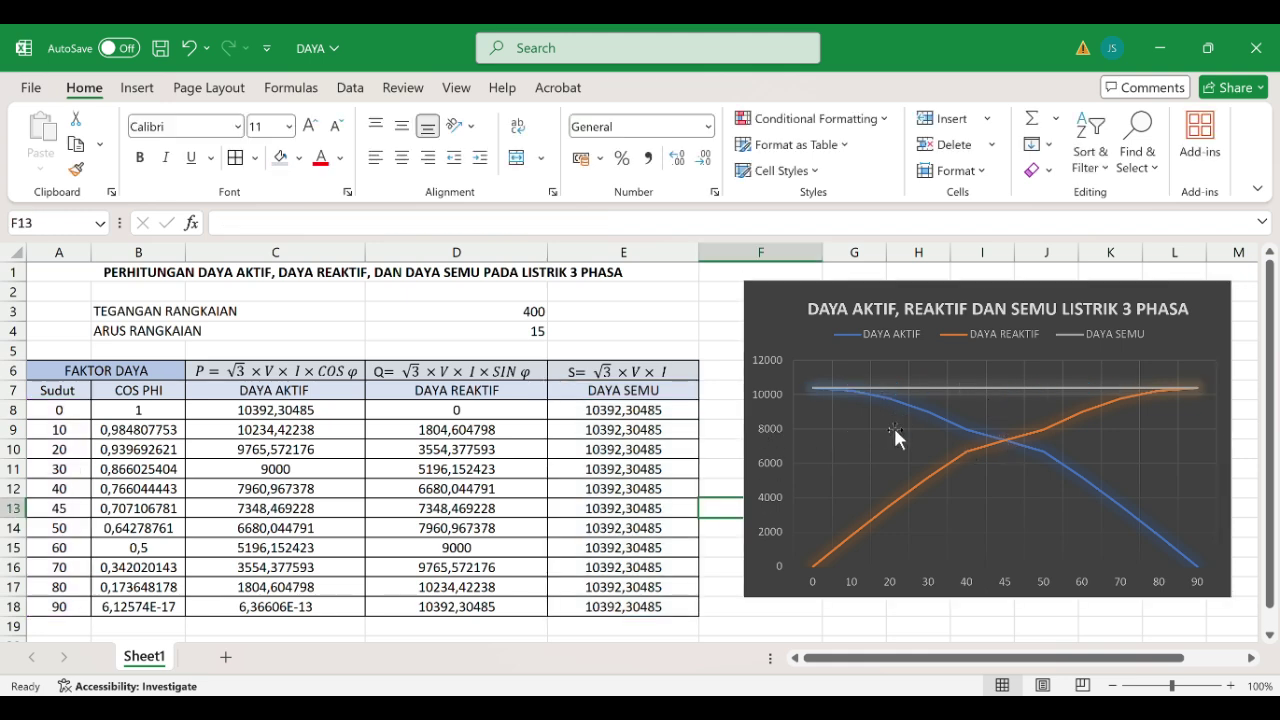